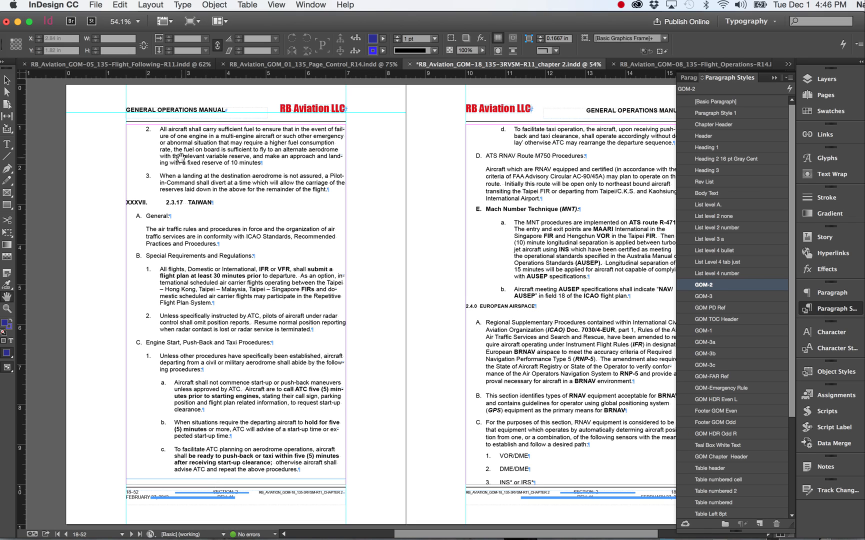
Step: Place the text cursor in numbered item 2 above the TAIWAN heading and compare the character and paragraph formatting controls
click(7, 144)
click(170, 140)
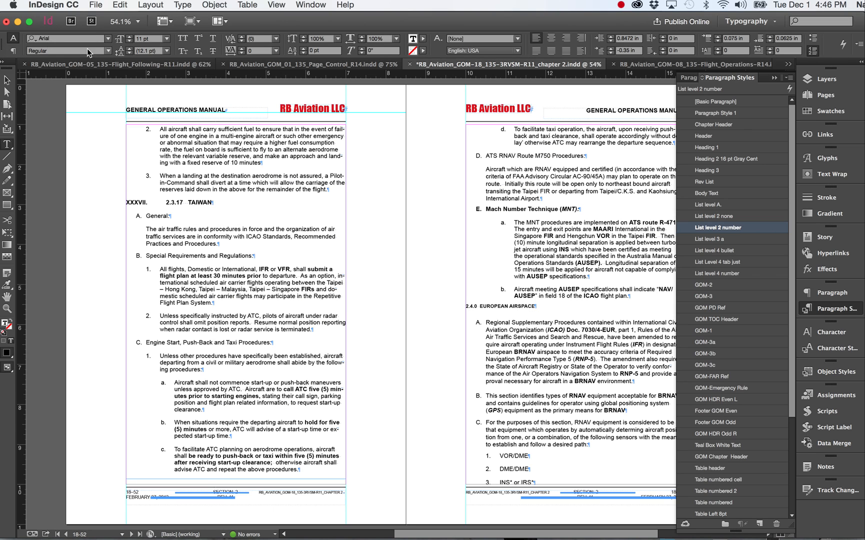
click(14, 51)
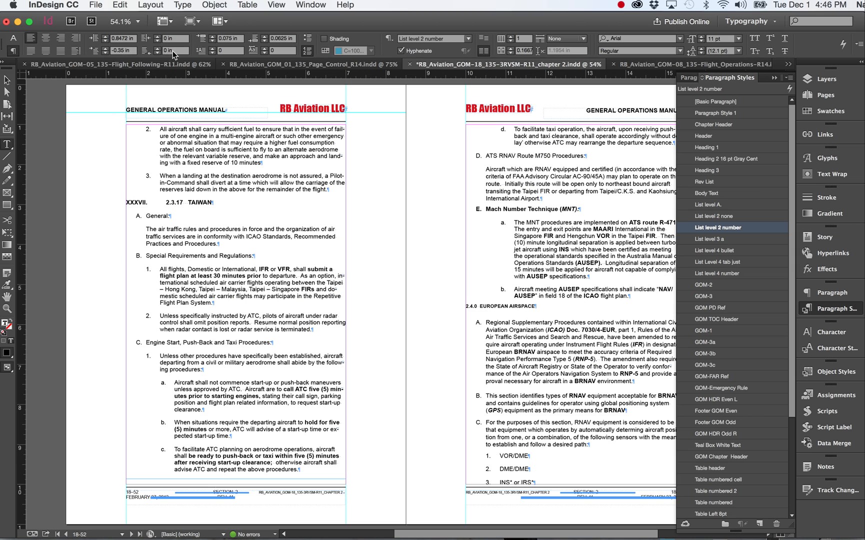
click(14, 39)
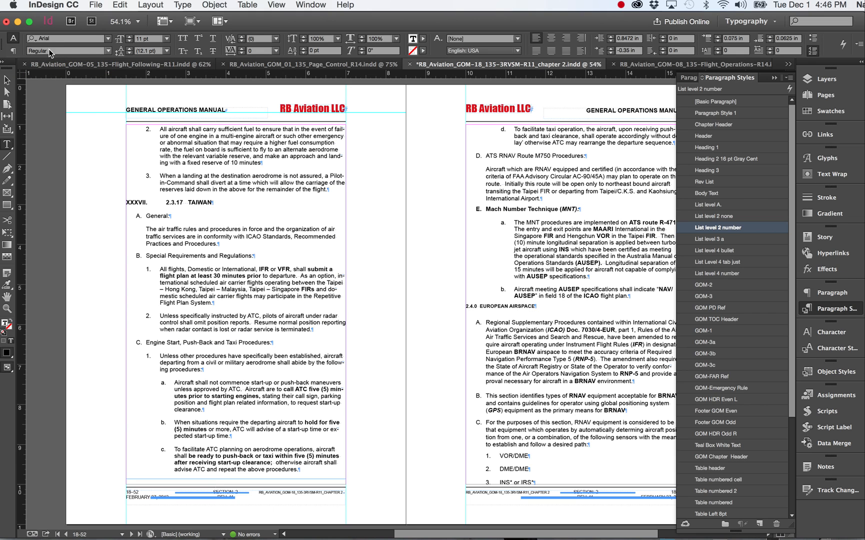
click(14, 50)
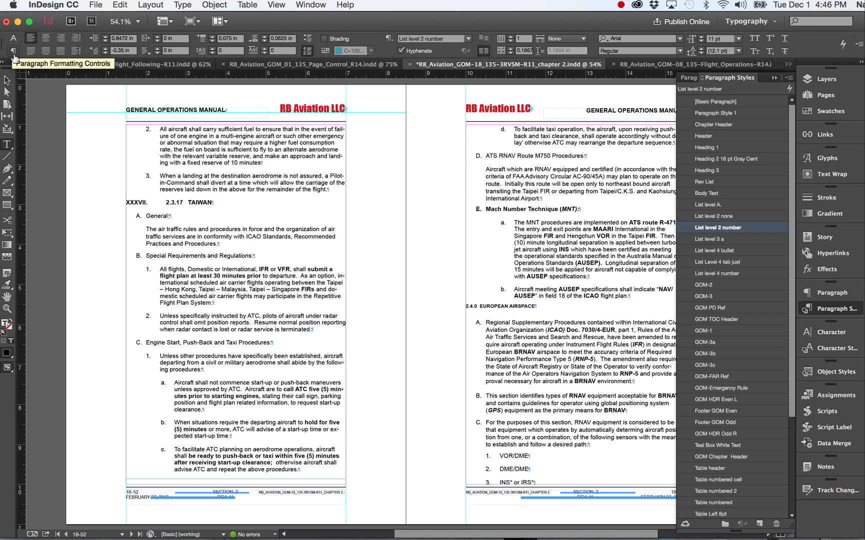
click(14, 39)
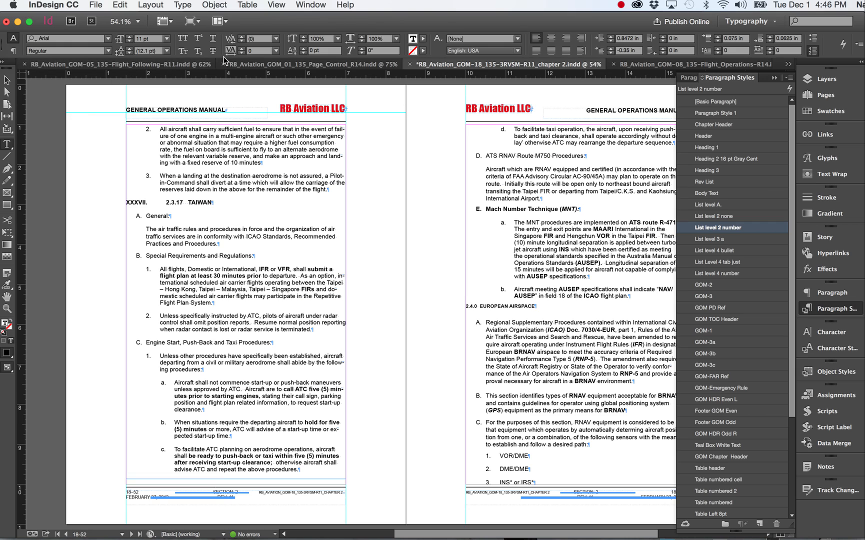
Step: Display the document's character styles and browse through the list
click(218, 248)
click(828, 308)
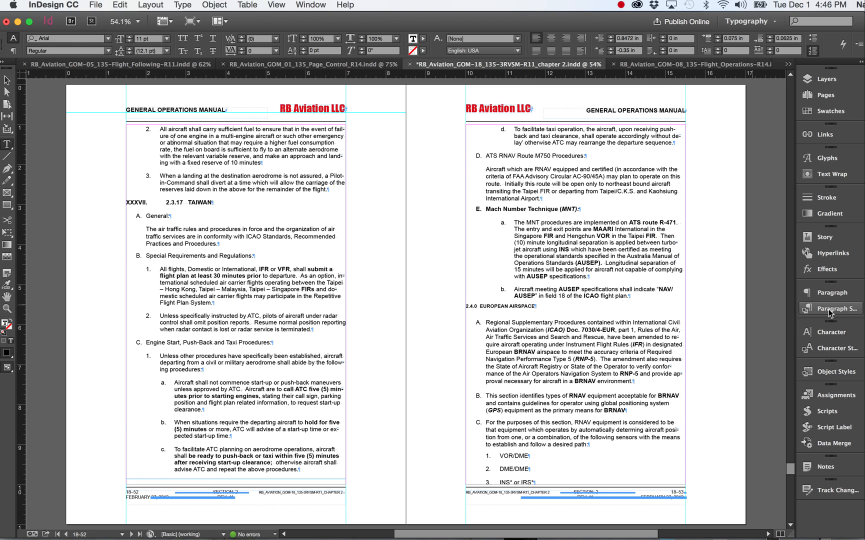
click(826, 349)
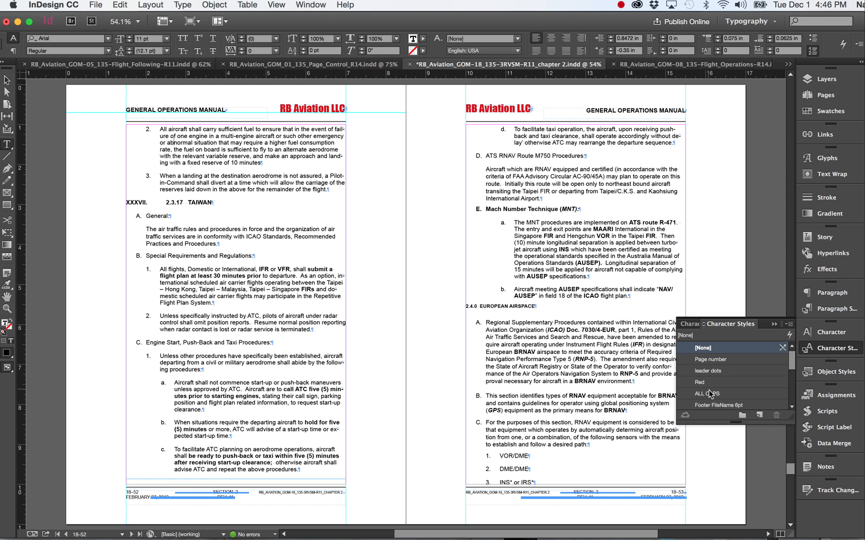
scroll(731, 389, down, 3)
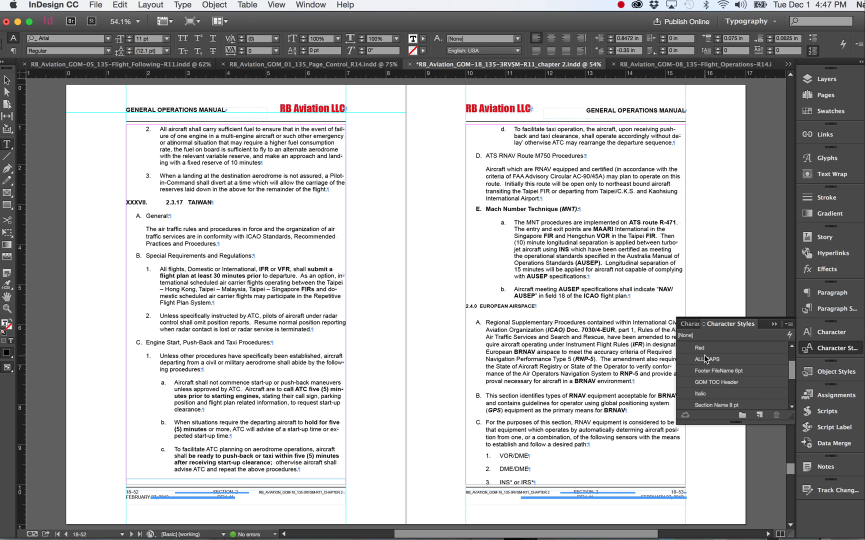
Step: With the paragraph styles displayed, check the styles of item d, the EUROPEAN AIRSPACE and TAIWAN headings, items C and A, and the text under General
click(823, 309)
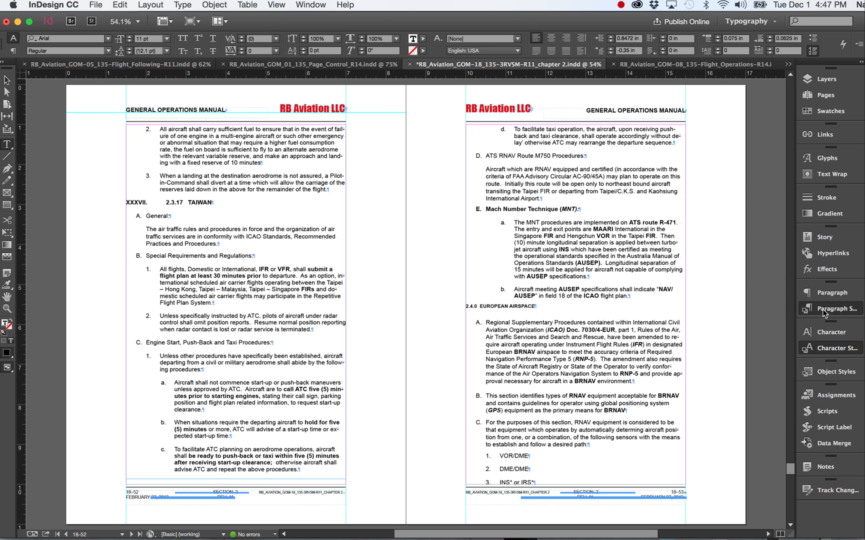
click(823, 309)
click(823, 309)
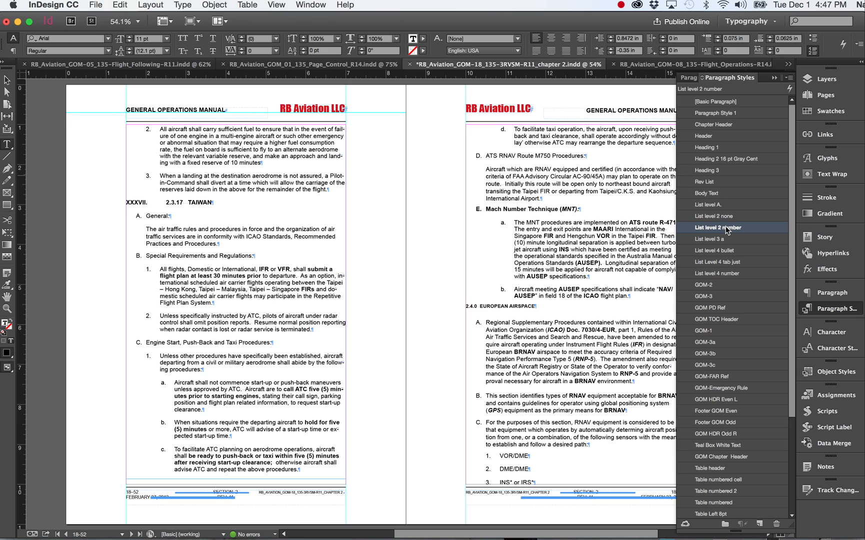
click(590, 134)
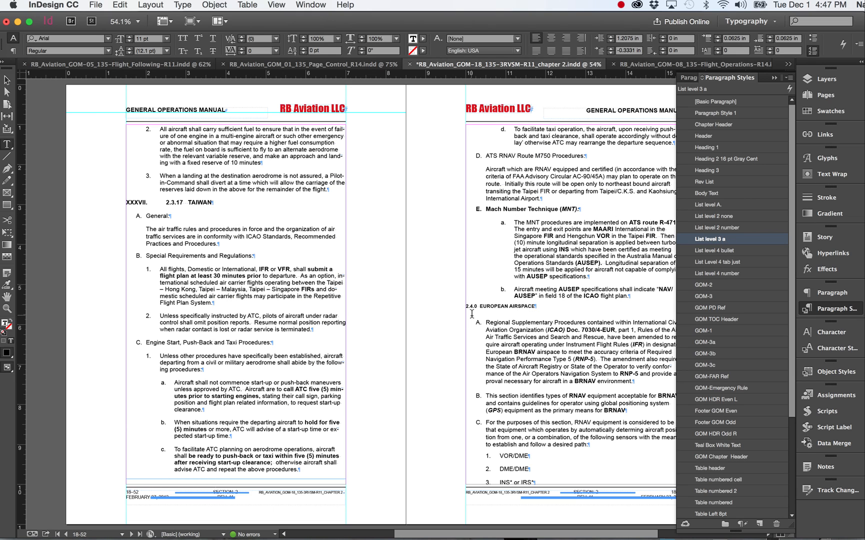
click(497, 306)
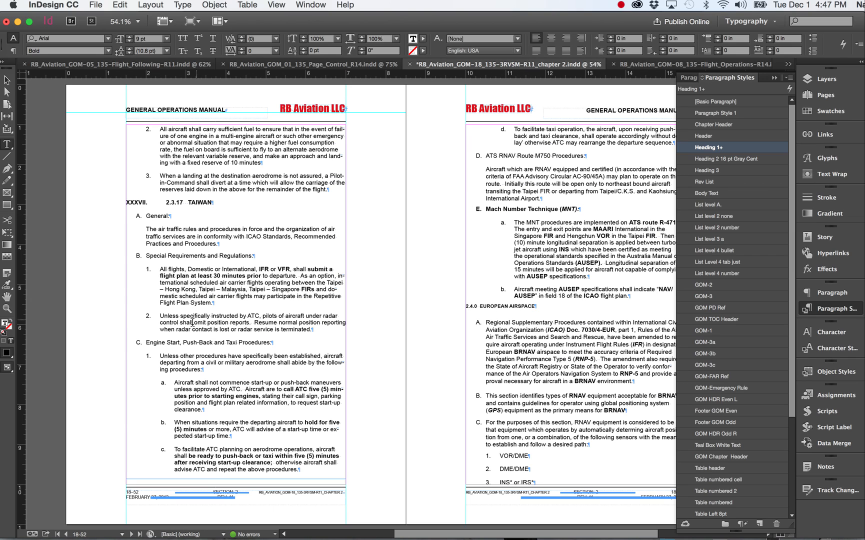
click(172, 341)
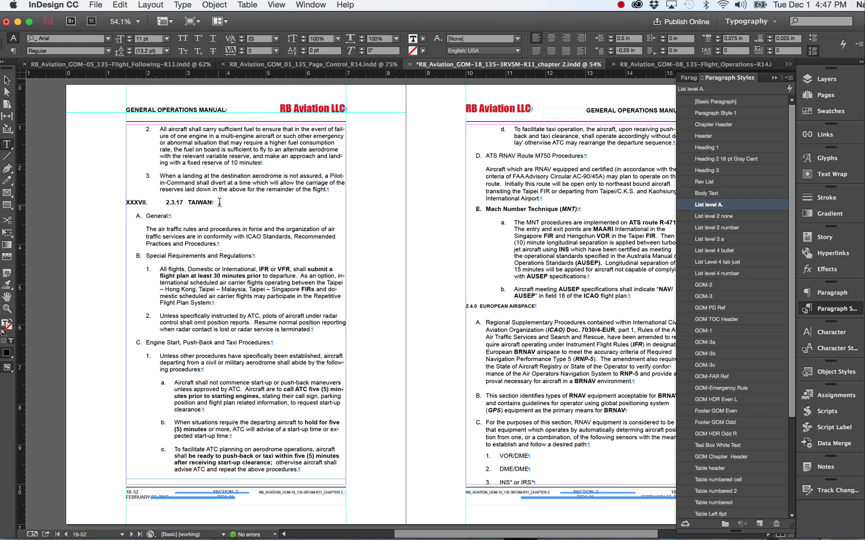
click(196, 203)
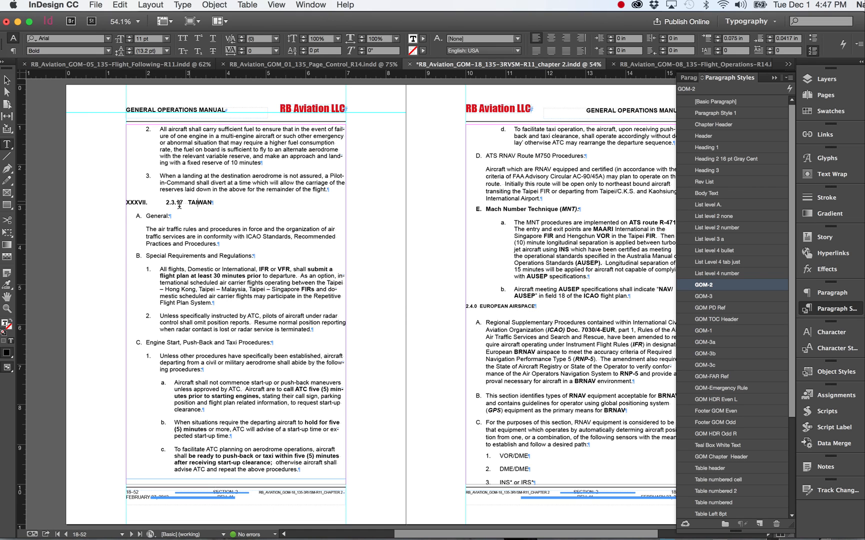
click(149, 218)
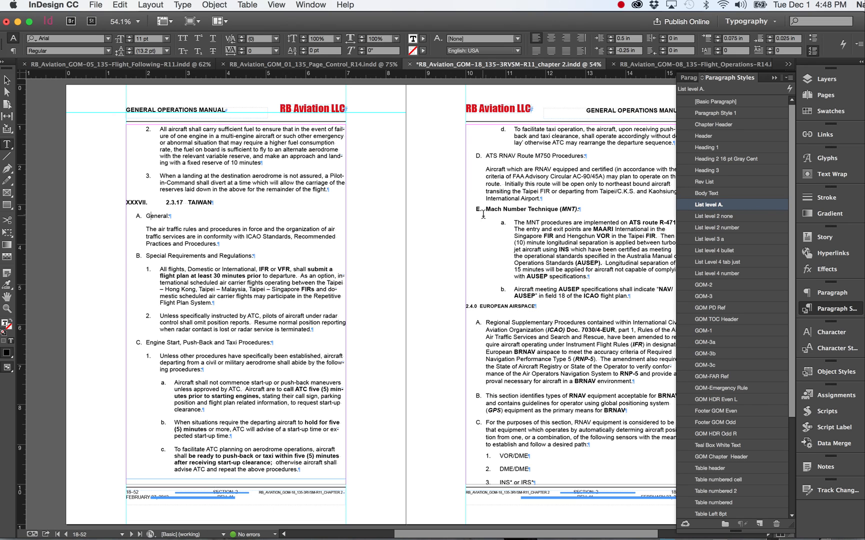
click(179, 229)
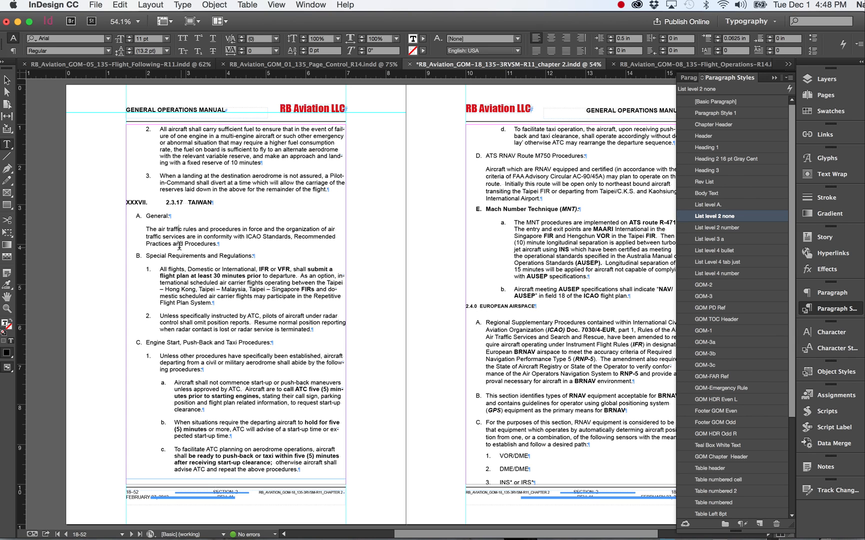
text(zzzzzzzzzzz)
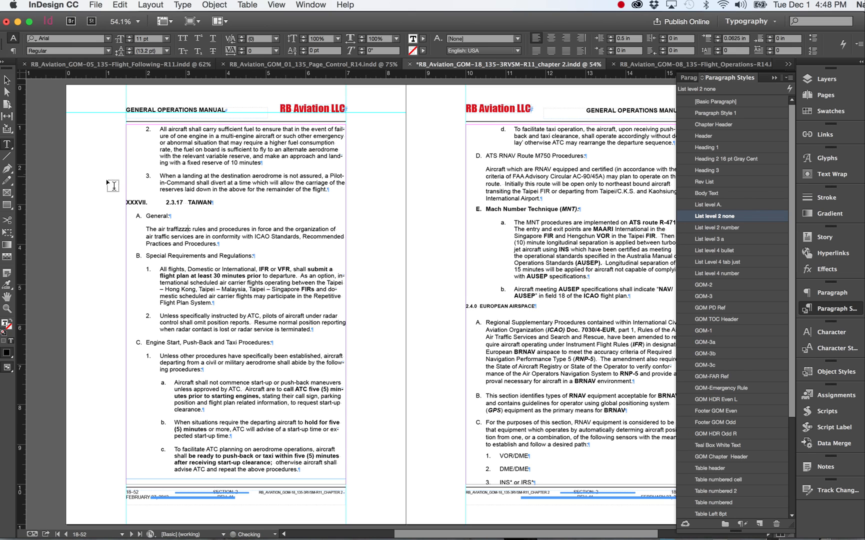
drag(107, 183, 120, 195)
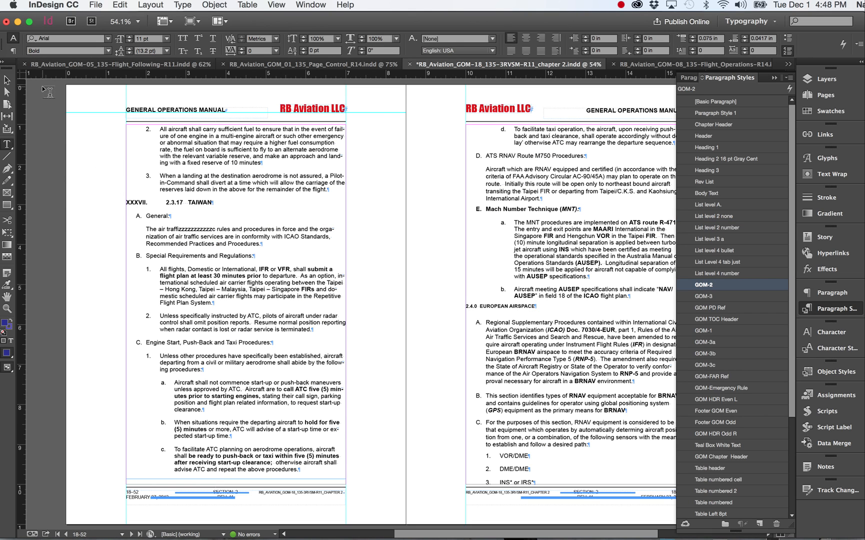
key(super+z)
key(super+z)
key(super+z)
key(super+z)
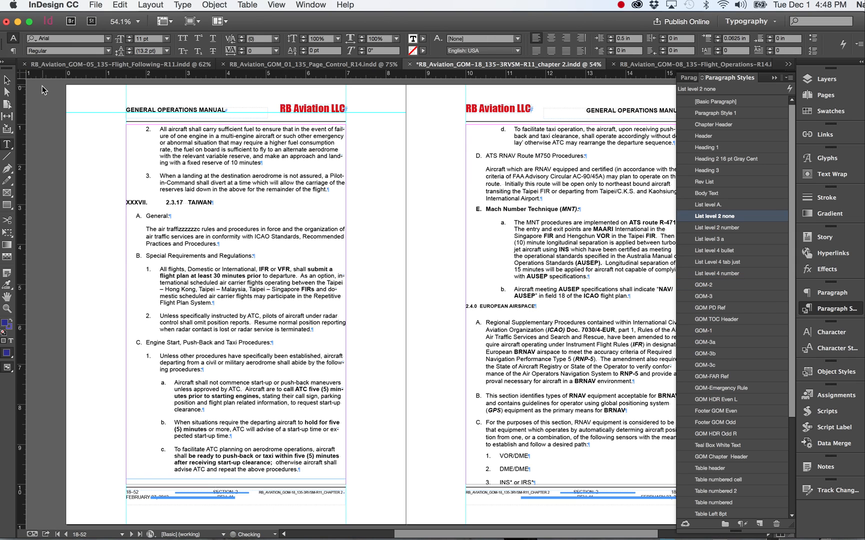
key(super+z)
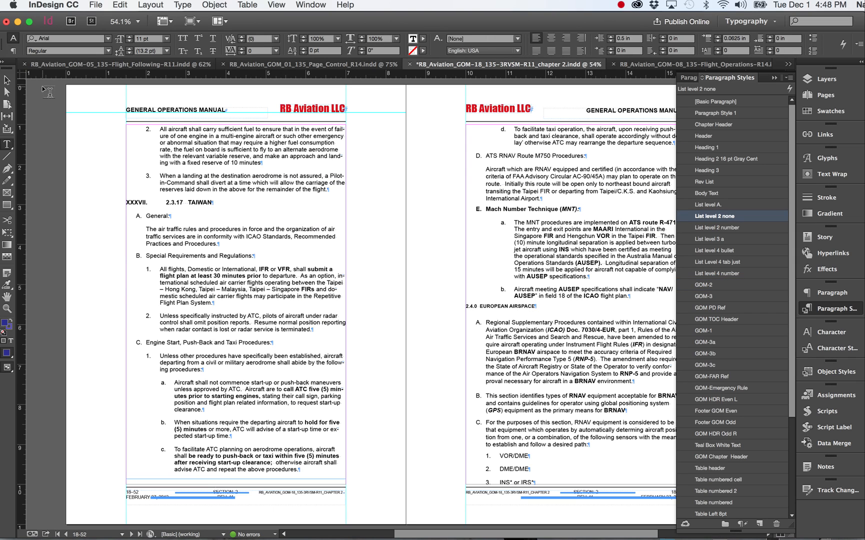
Step: Examine the paragraph styles of items A and C, the unnumbered text under General, numbered items 1, and lettered item a in the TAIWAN section
click(7, 79)
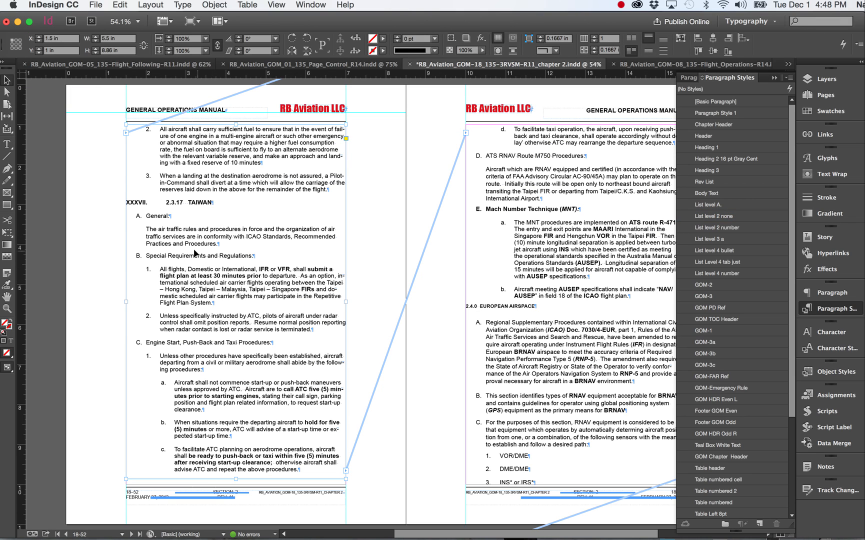
key(z)
drag(127, 209, 361, 452)
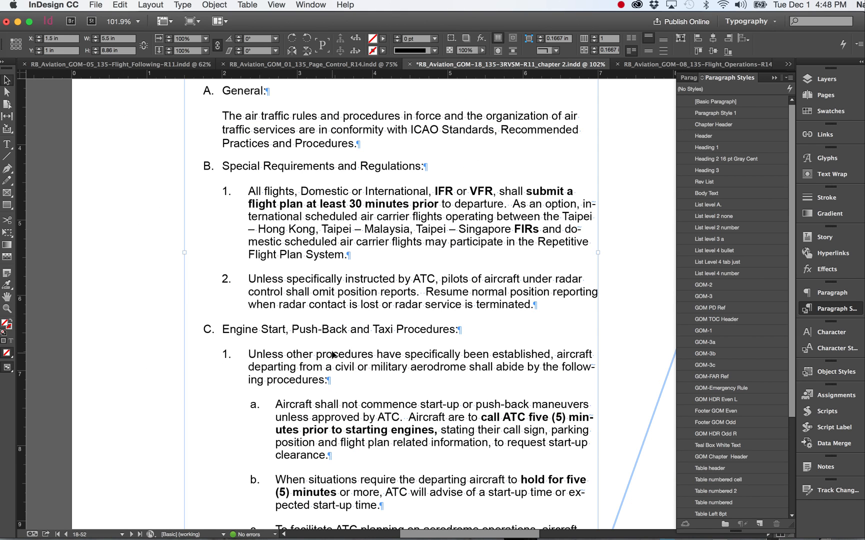
click(8, 144)
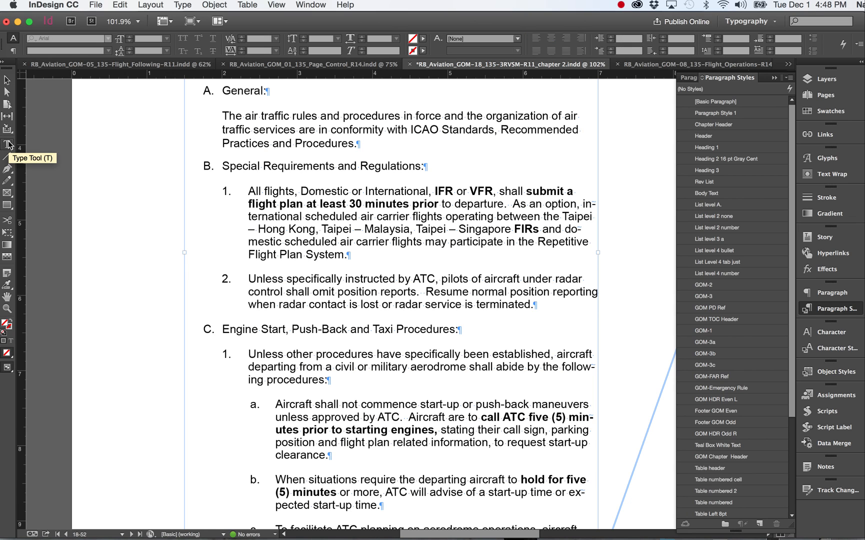
click(240, 97)
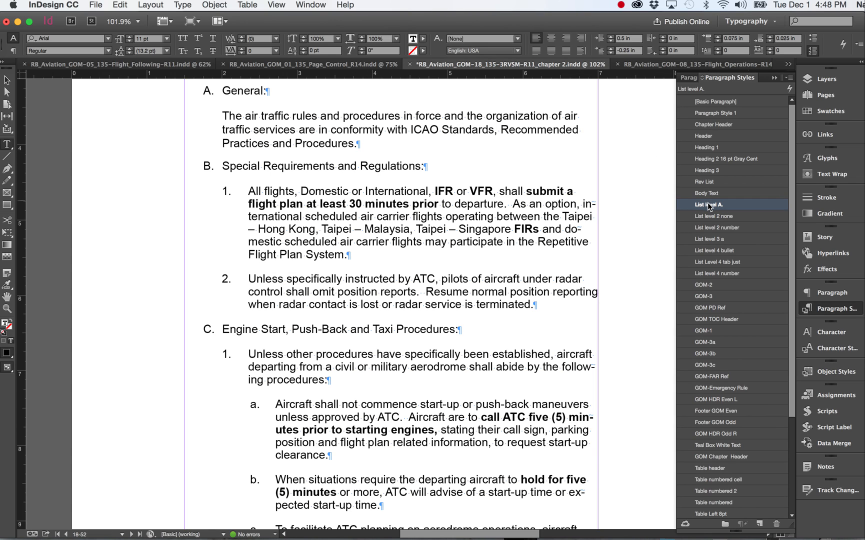
click(559, 130)
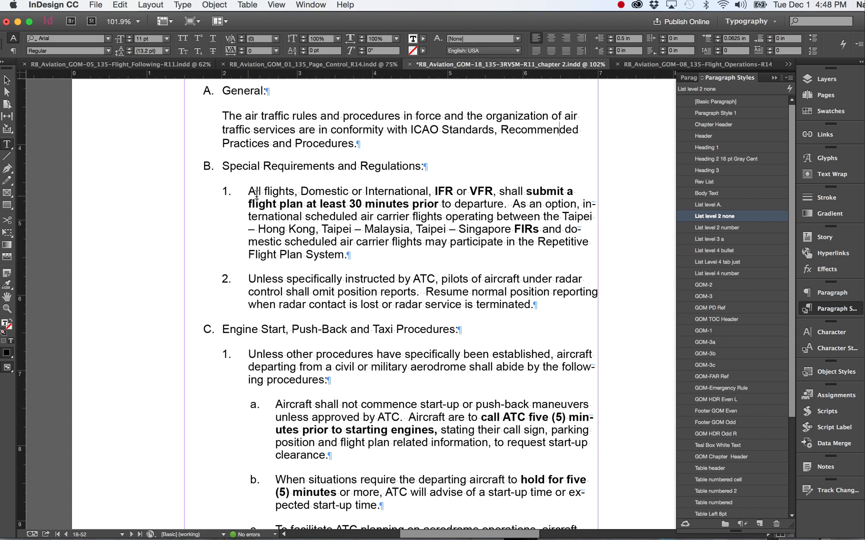
click(289, 195)
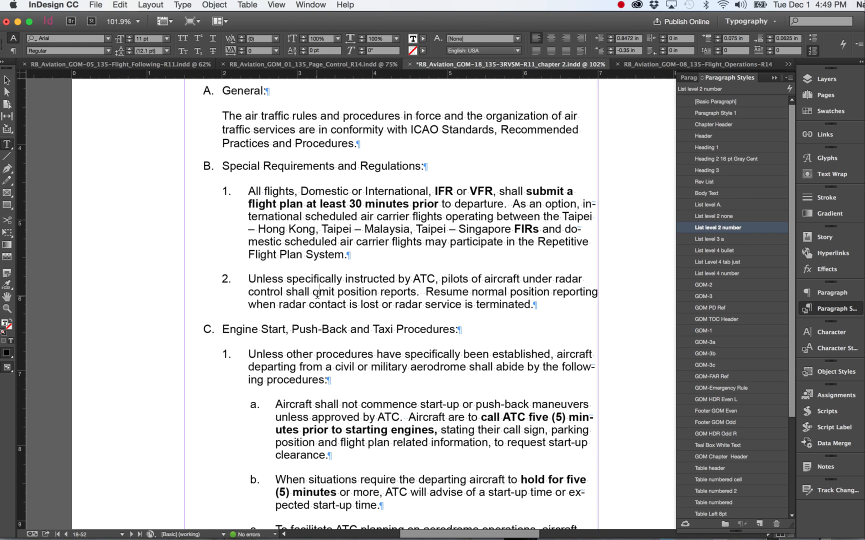
click(299, 331)
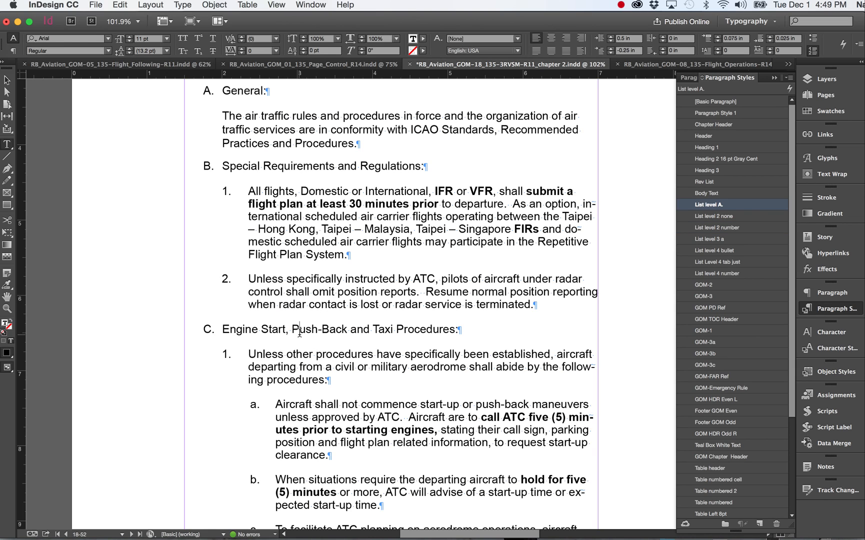
click(273, 358)
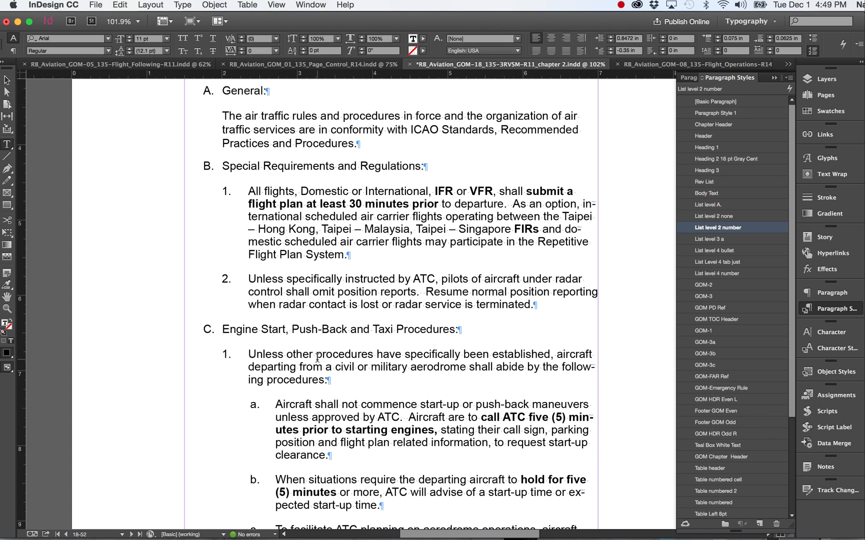
click(309, 408)
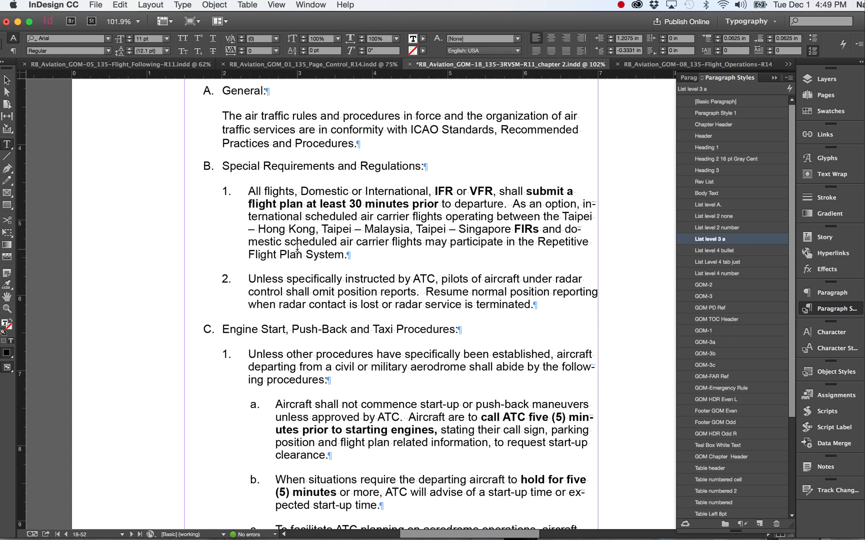
Step: Open the options of the List level A. paragraph style and examine the available list types in its Bullets and Numbering settings
double_click(707, 205)
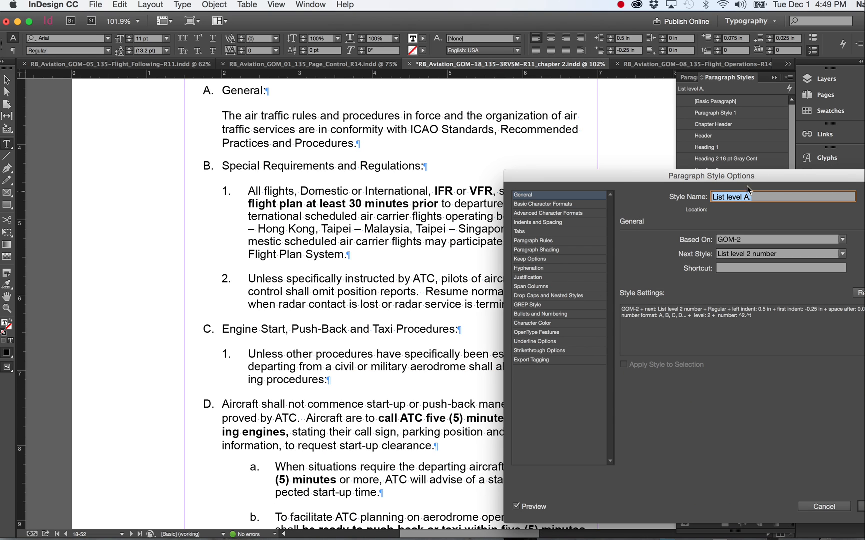
drag(754, 177, 639, 138)
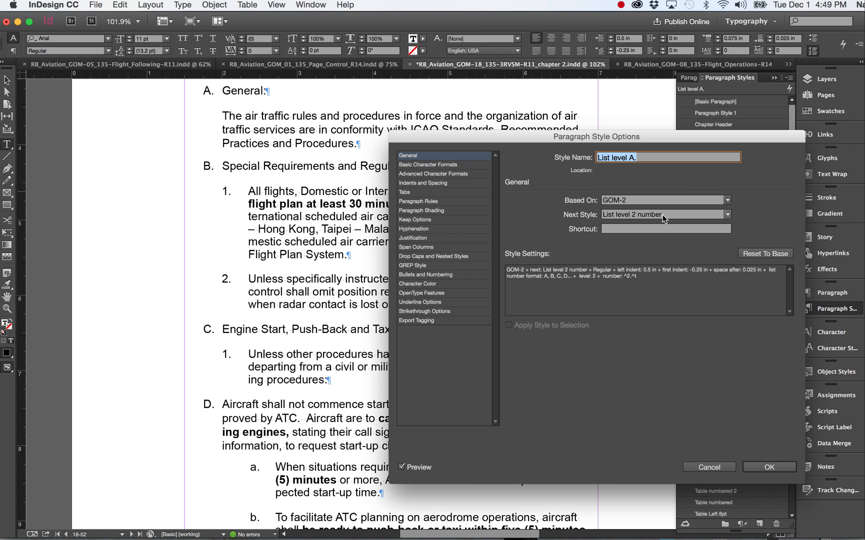
click(413, 276)
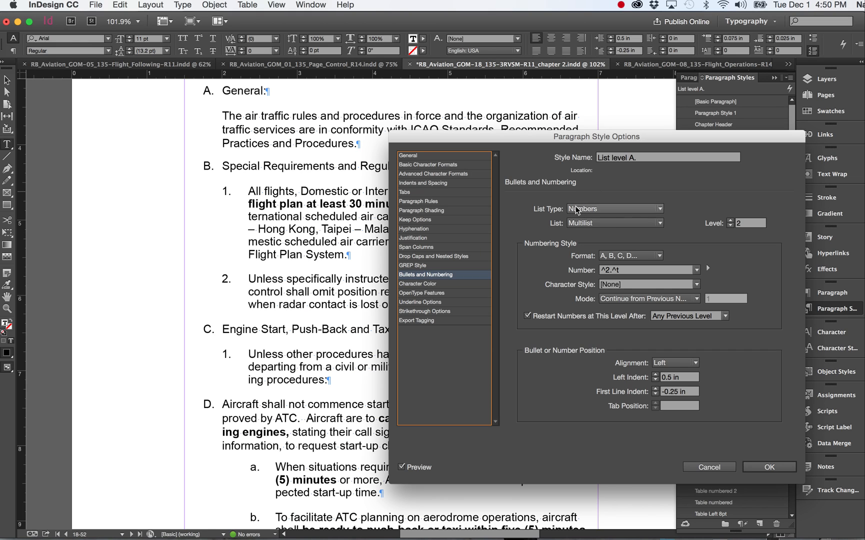
click(660, 209)
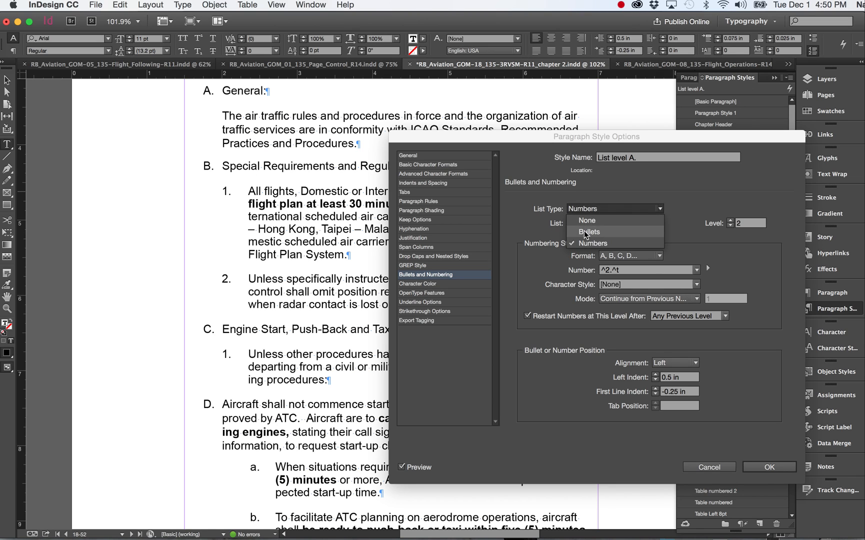
click(706, 179)
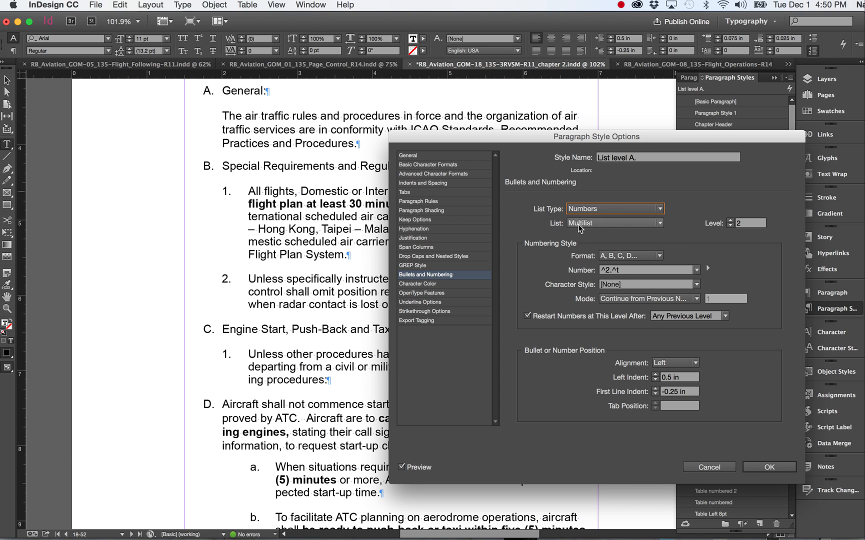
Step: Review the defined lists and number formats available to the List level A. style, and close its options without saving
click(661, 224)
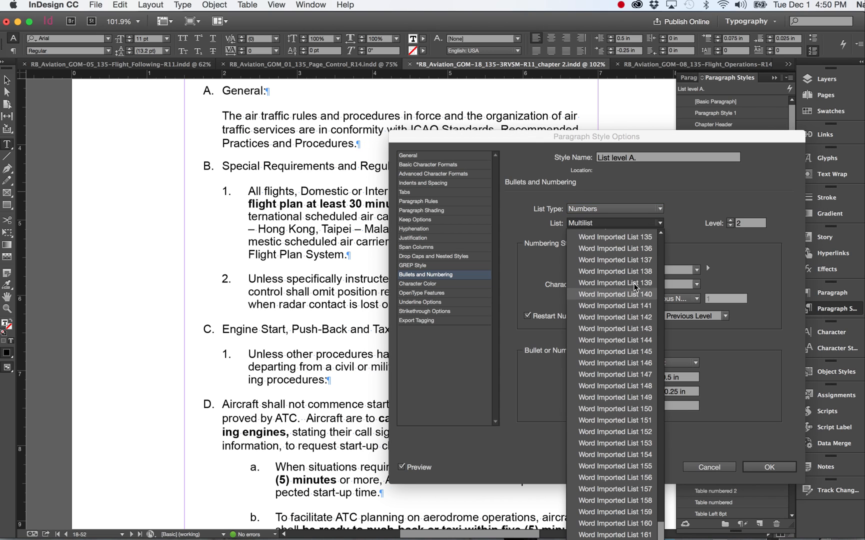
click(704, 188)
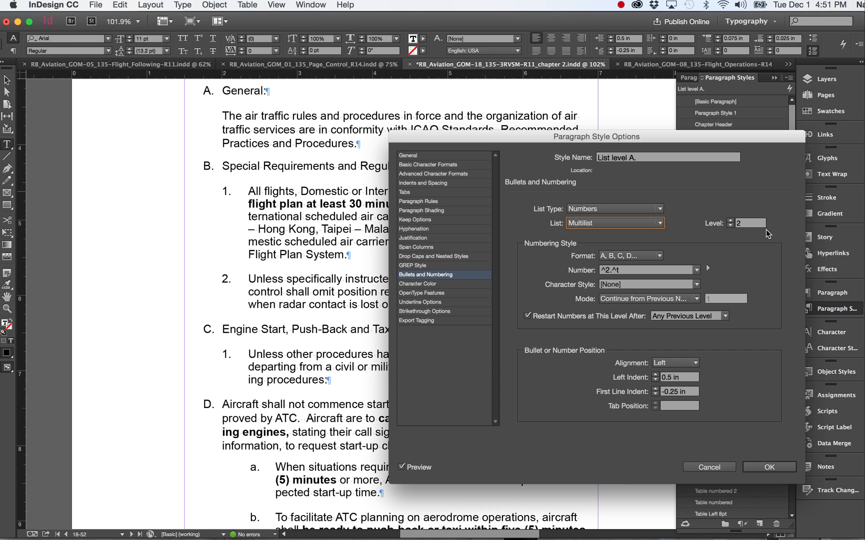
click(660, 256)
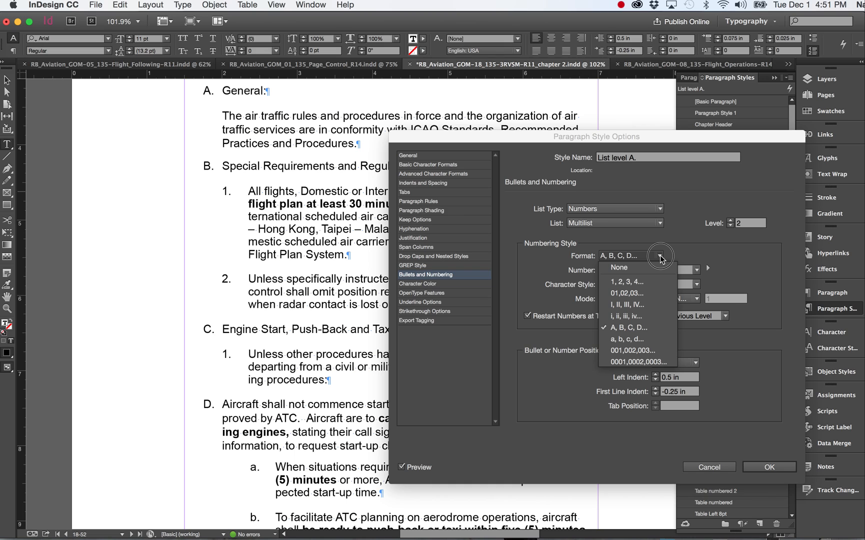
click(687, 222)
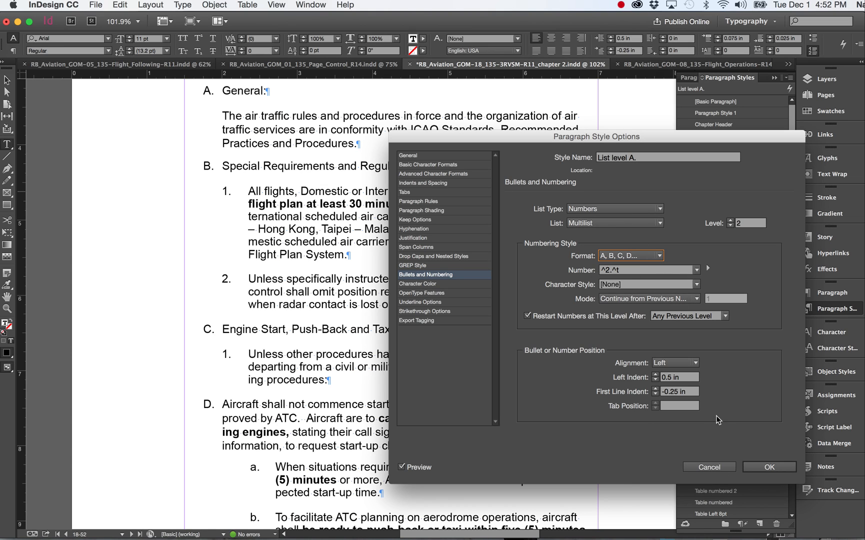
click(724, 466)
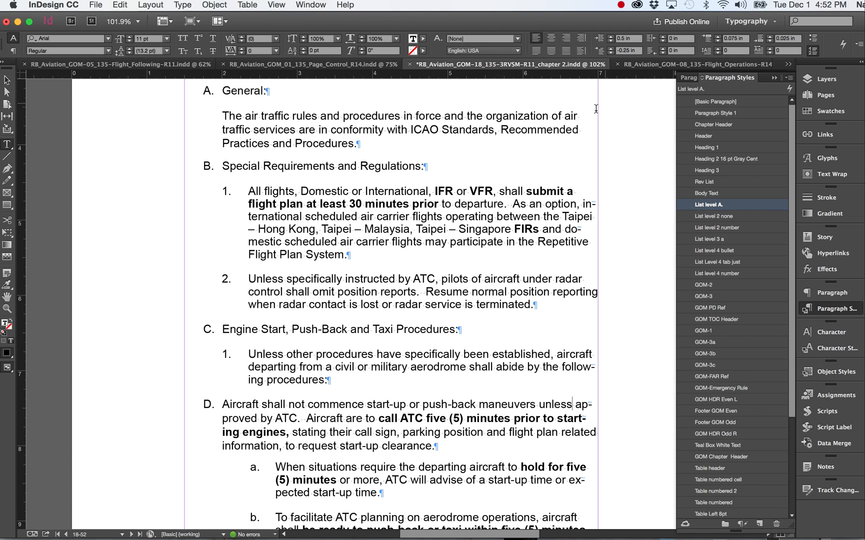
Step: Switch to the RB_Aviation_GOM_01_135_Page_Control_R14 document and briefly display the GOM_CompanyManuals book's list of chapter files
click(317, 66)
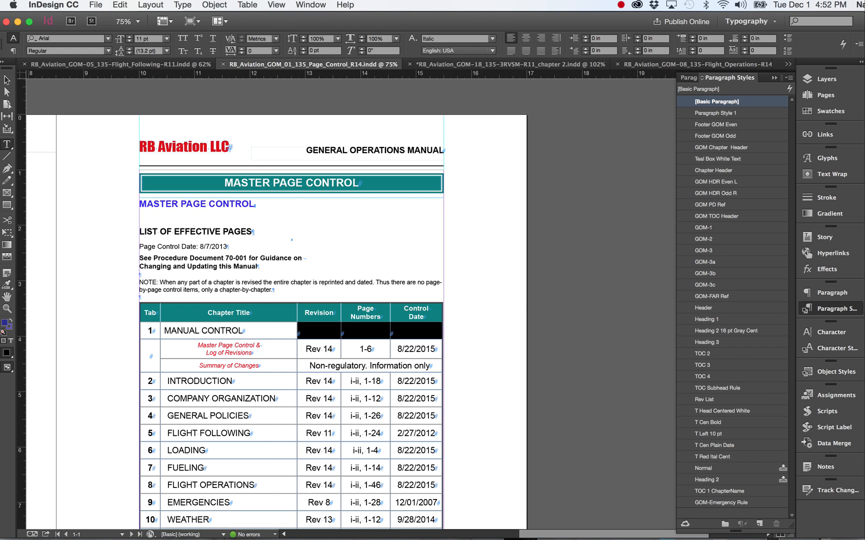
drag(650, 539, 586, 179)
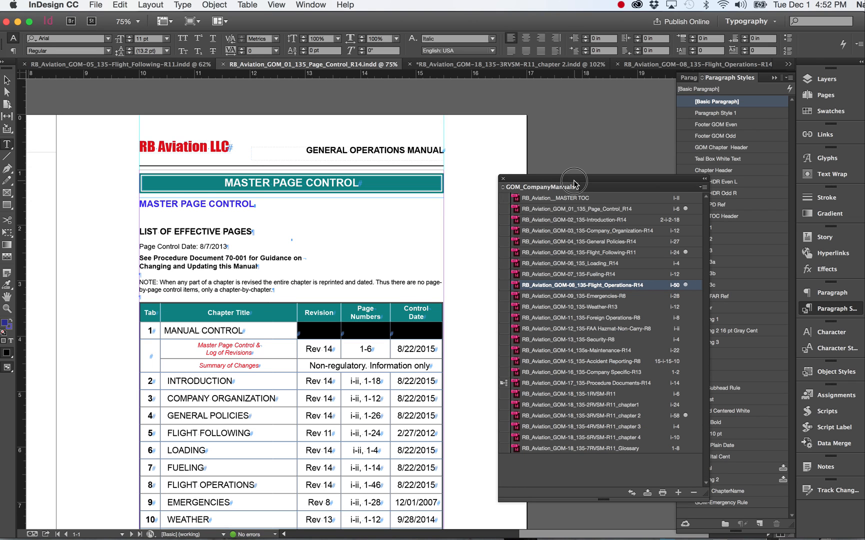
drag(574, 184, 657, 539)
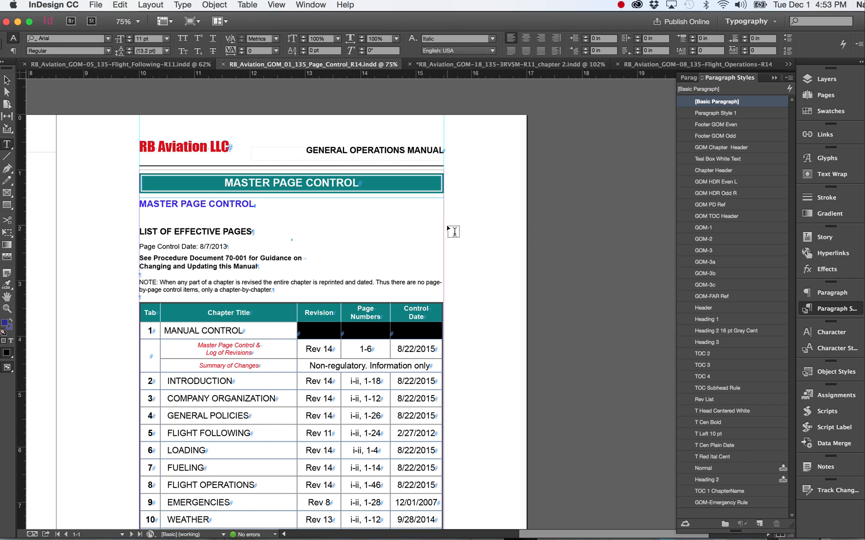
Step: From the LIST OF EFFECTIVE PAGES contents entry, examine the Table of Contents settings and included paragraph styles, and close them without changes
scroll(448, 229, left, 4)
scroll(448, 229, up, 15)
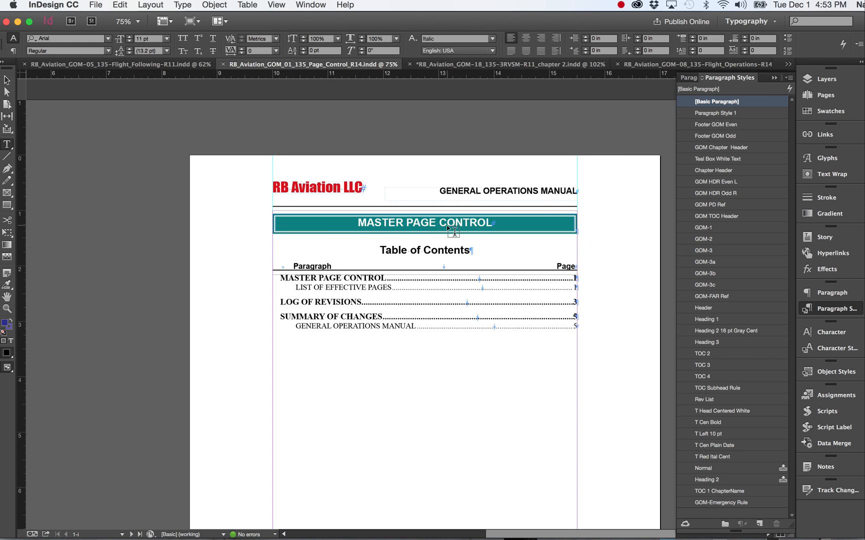
click(356, 290)
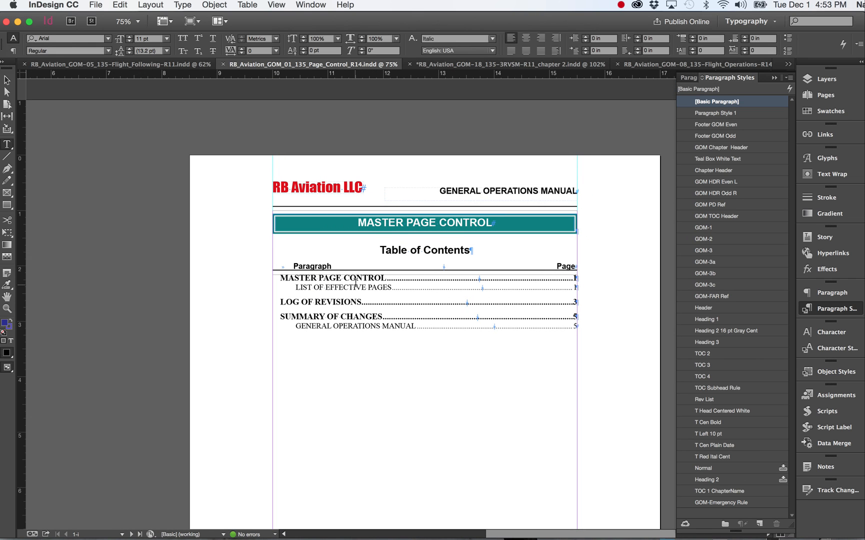
click(150, 5)
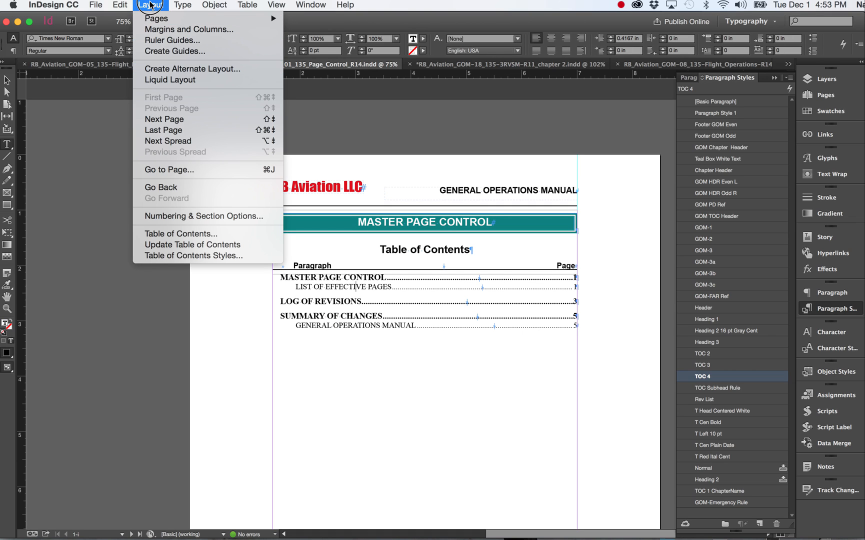
click(175, 238)
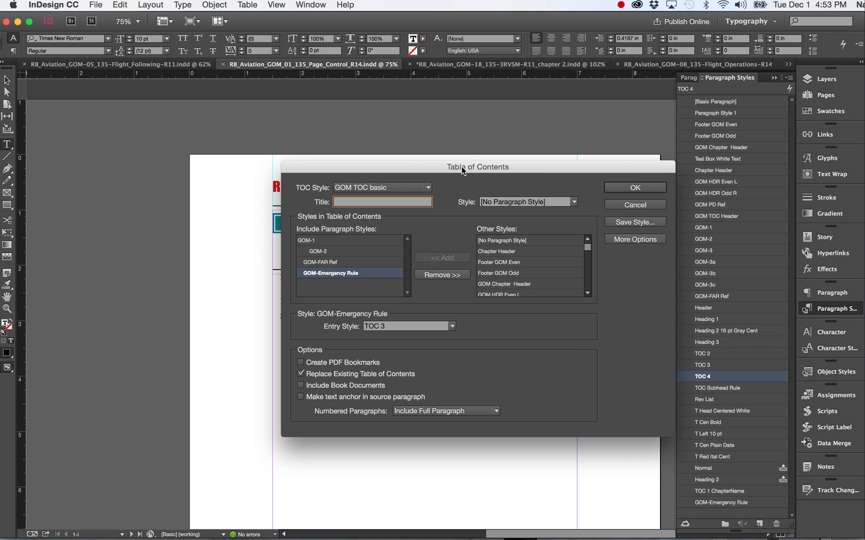
drag(459, 166, 280, 121)
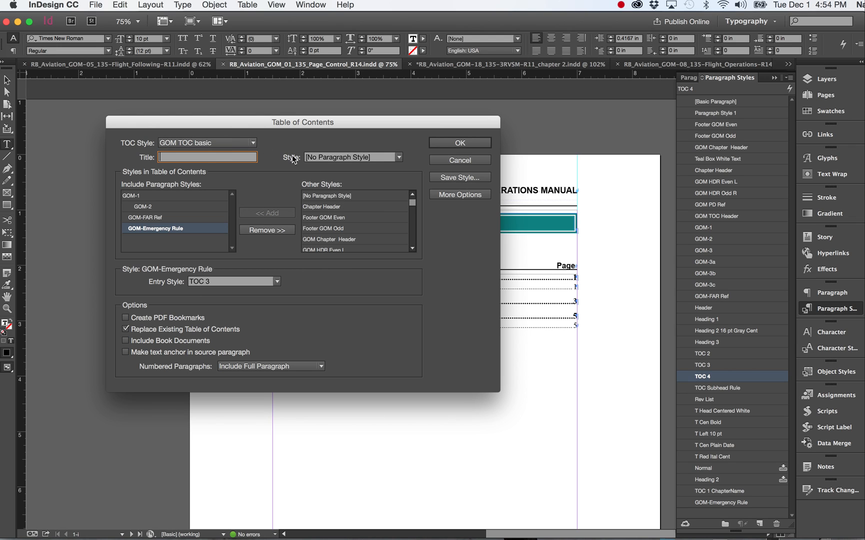
click(469, 161)
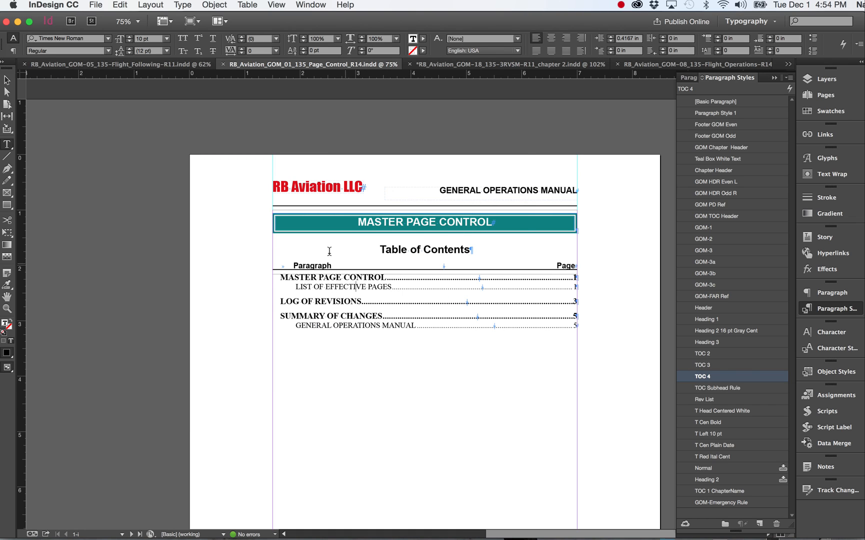
Step: Check the paragraph styles of the teal MASTER PAGE CONTROL banner and the LIST OF EFFECTIVE PAGES heading on page 1-1
scroll(370, 299, down, 1)
scroll(371, 299, down, 15)
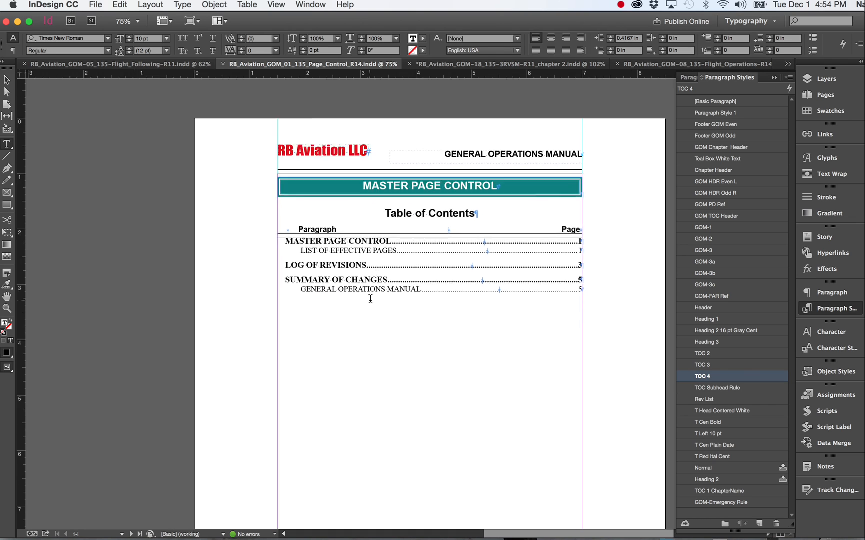
scroll(373, 305, up, 5)
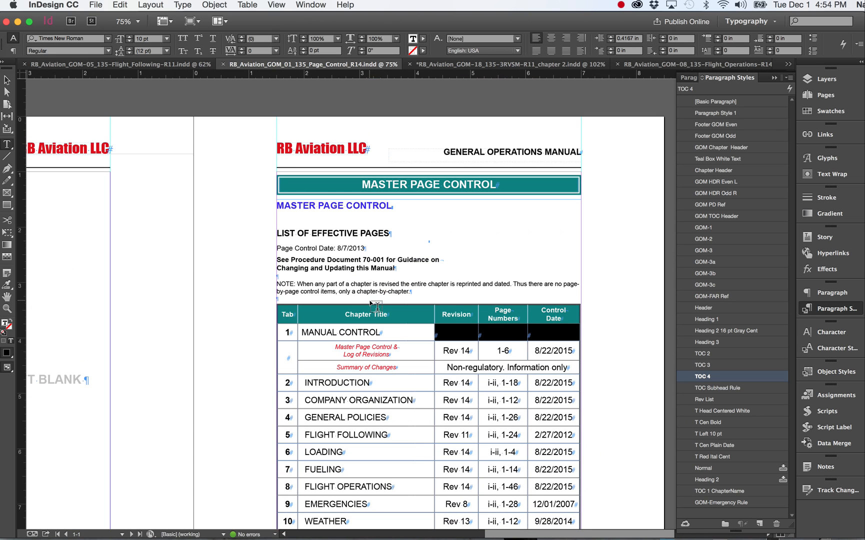
click(391, 178)
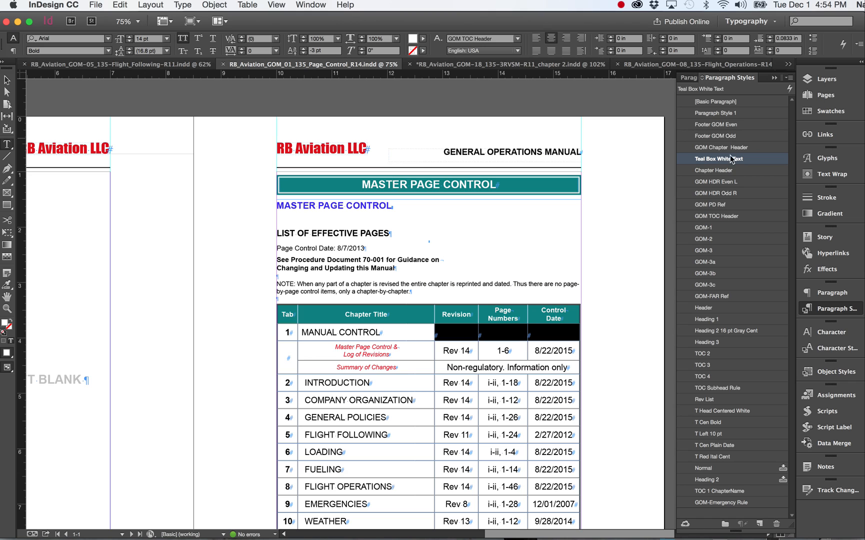
click(336, 232)
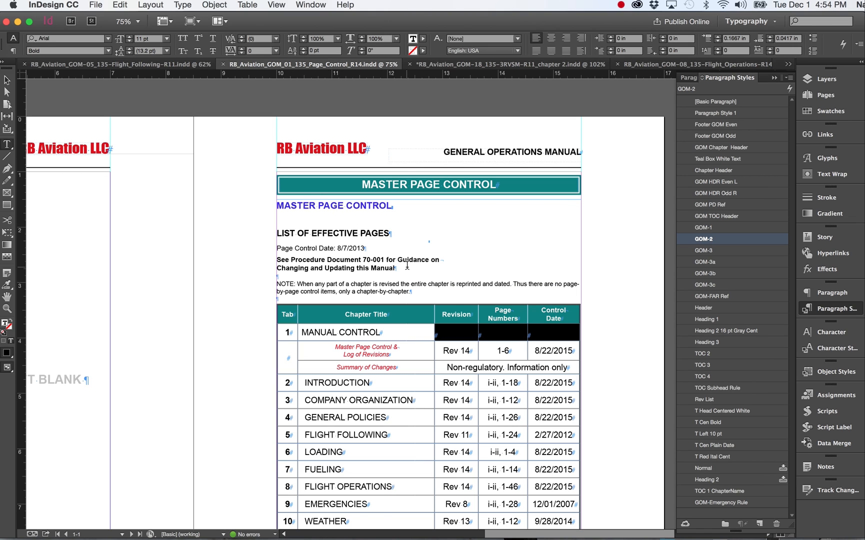
Step: Compare the Table of Contents page with the chapter, revision and control date table on page 1-1
scroll(391, 202, down, 15)
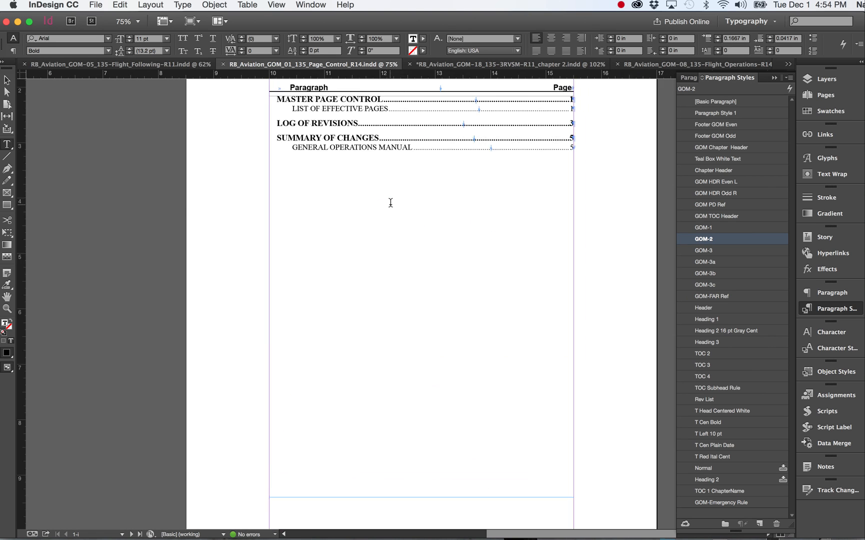
scroll(391, 202, up, 2)
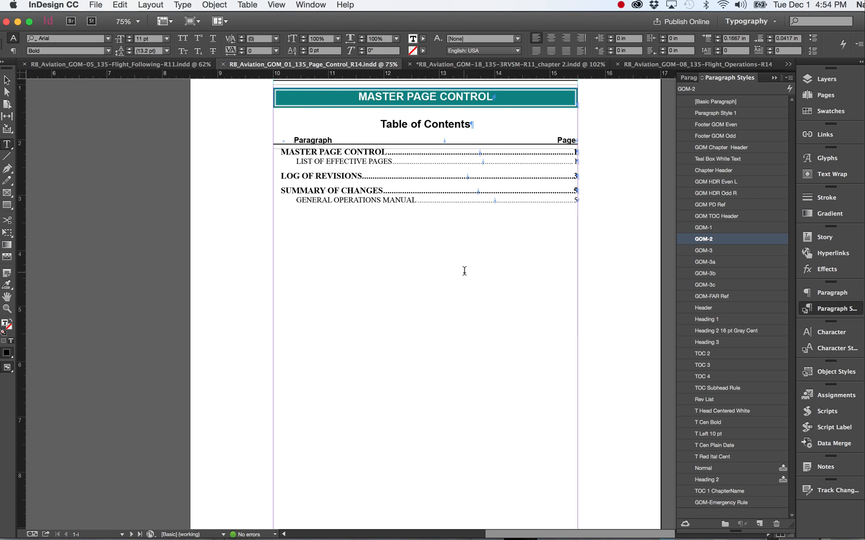
scroll(463, 270, down, 10)
scroll(464, 271, down, 10)
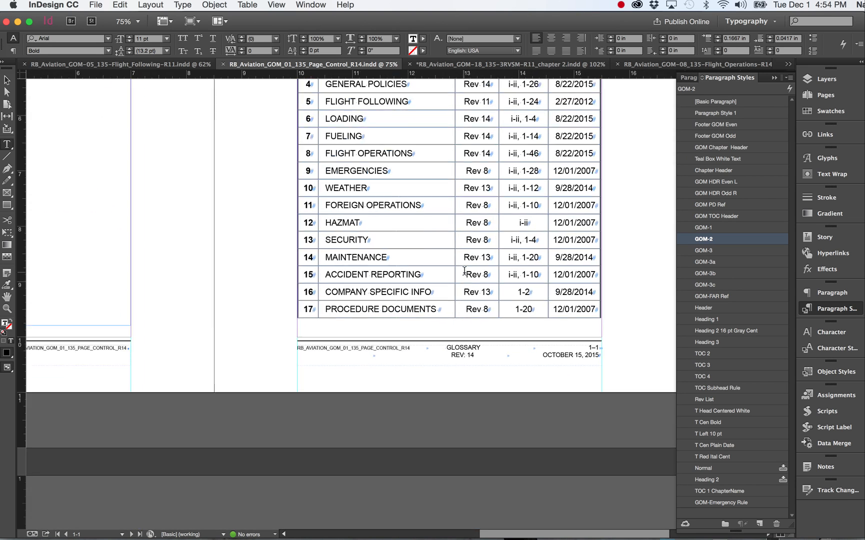
scroll(378, 258, up, 10)
scroll(378, 258, right, 5)
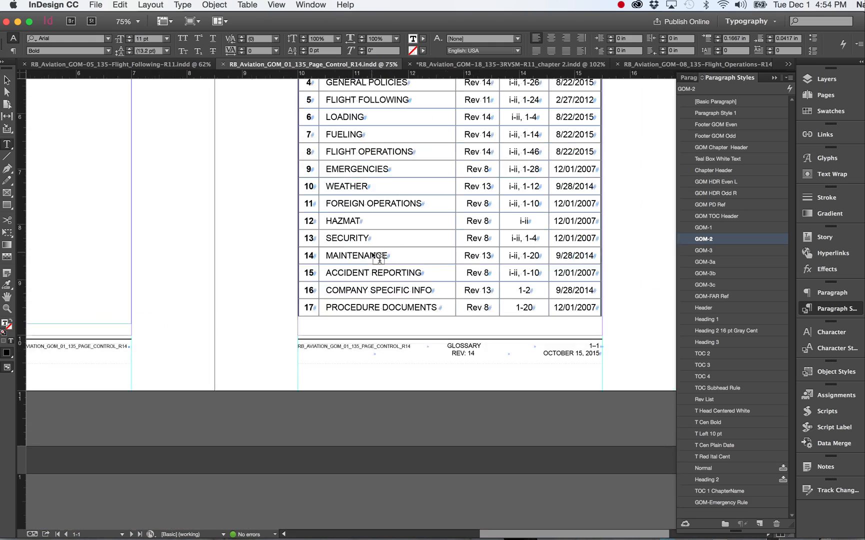
scroll(379, 258, down, 5)
scroll(379, 258, left, 2)
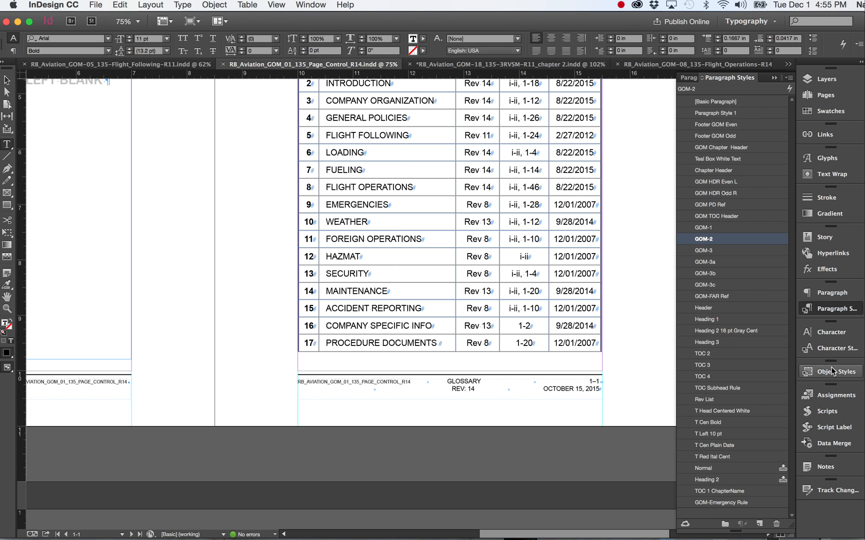
Step: Review the RVSM chapter table, the LOG OF REVISIONS table and the SUMMARY OF CHANGES page
scroll(565, 305, down, 15)
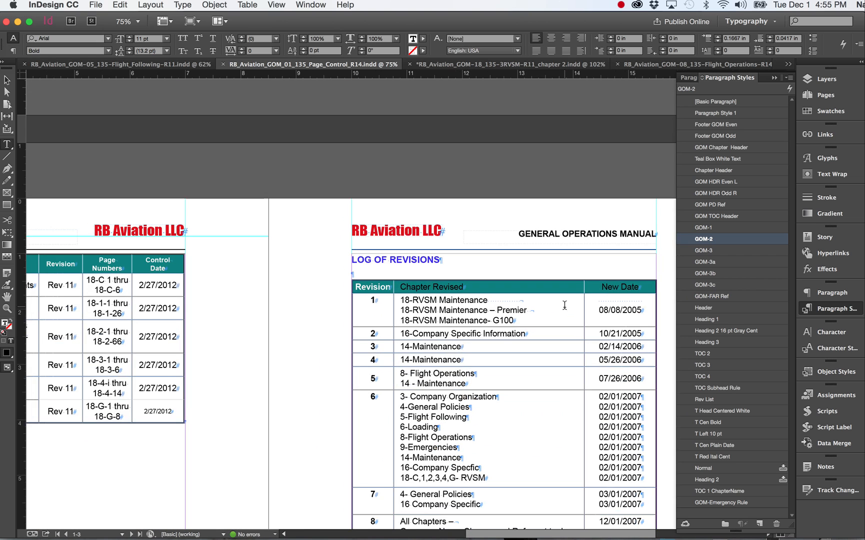
scroll(565, 305, left, 3)
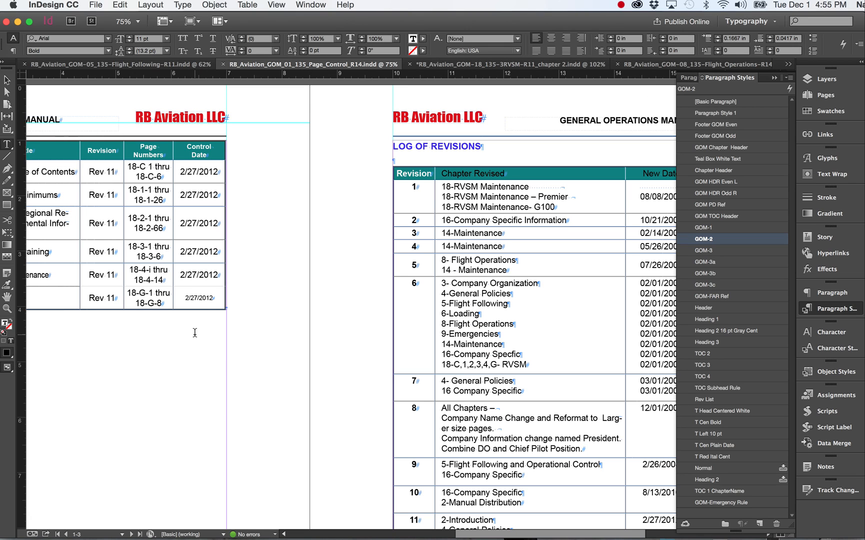
scroll(131, 332, left, 6)
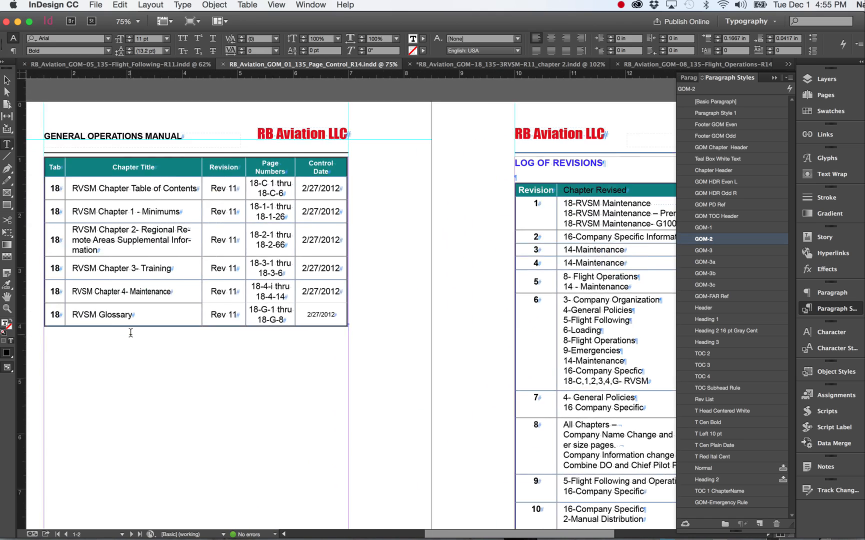
scroll(124, 306, down, 8)
scroll(124, 305, right, 12)
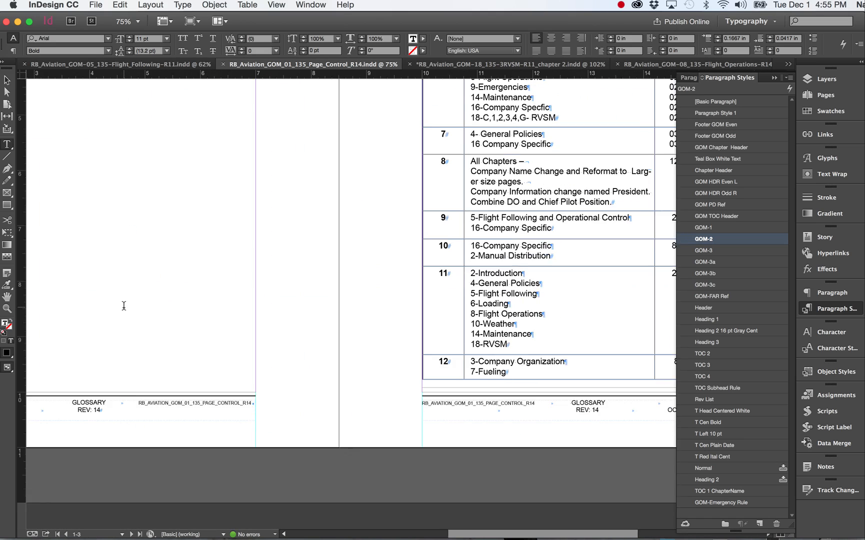
scroll(124, 306, up, 3)
scroll(124, 305, down, 10)
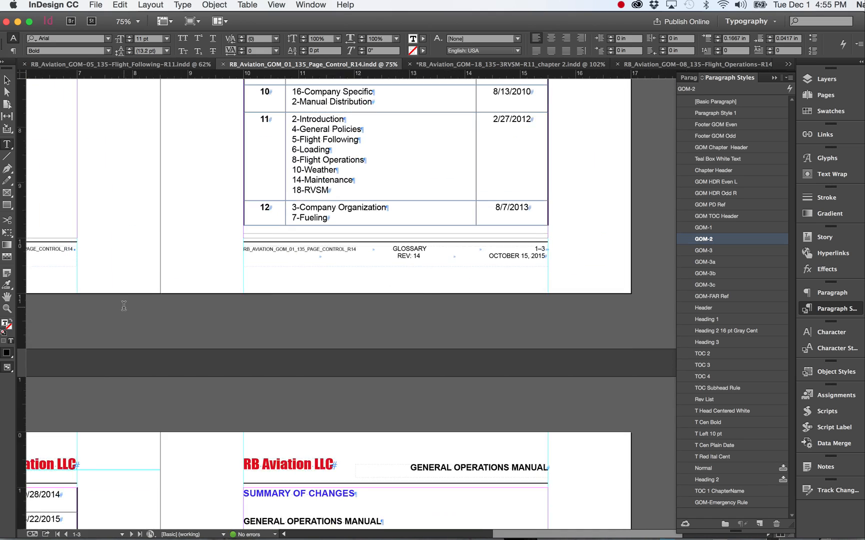
scroll(124, 305, left, 3)
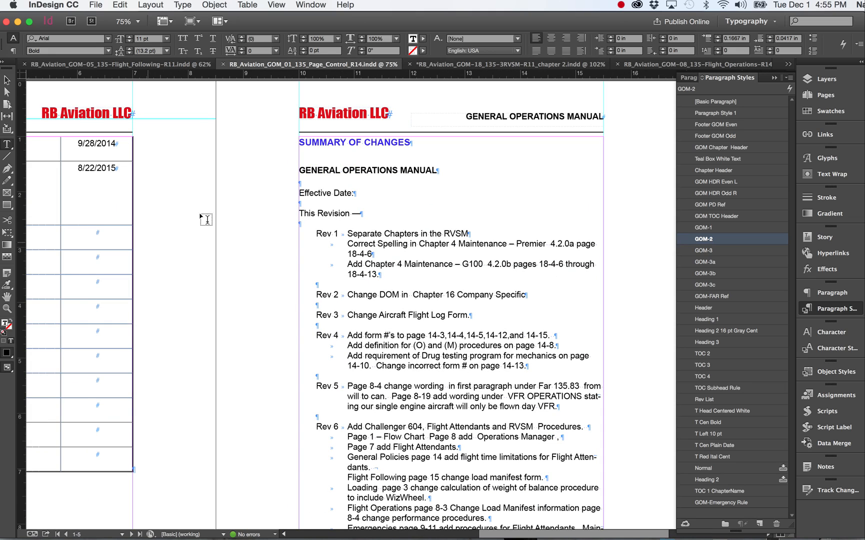
scroll(141, 207, left, 5)
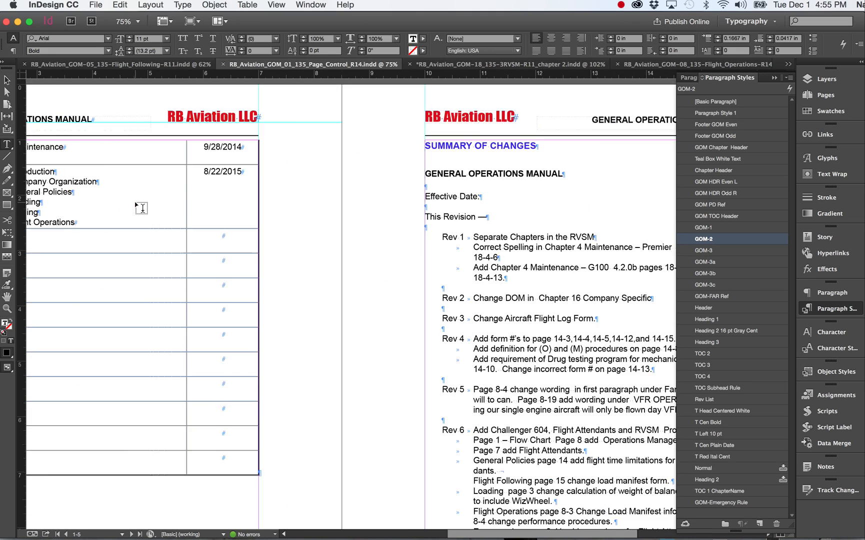
Step: Review the Rev 1 to Rev 7 entries of the SUMMARY OF CHANGES on page 1-5
scroll(142, 208, left, 5)
scroll(141, 208, up, 3)
scroll(142, 207, down, 5)
scroll(141, 207, right, 2)
scroll(141, 208, down, 5)
scroll(141, 208, right, 10)
scroll(142, 208, up, 6)
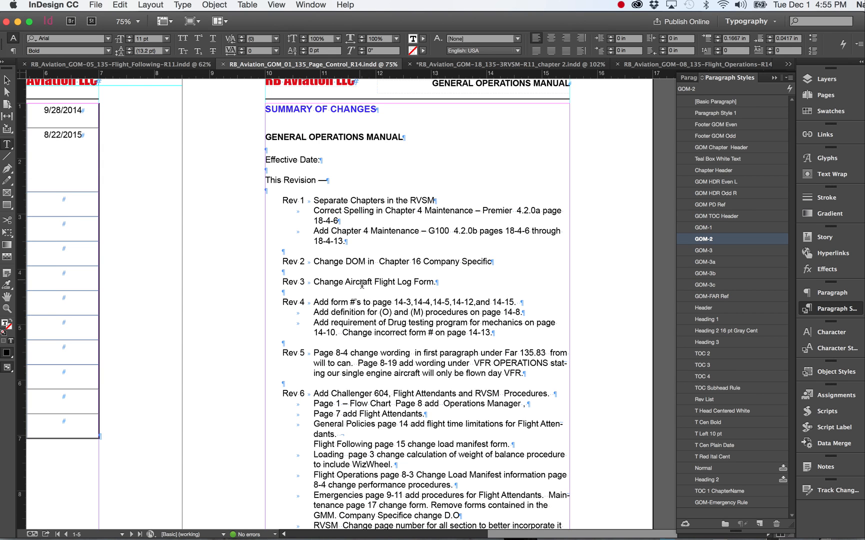
scroll(299, 206, down, 5)
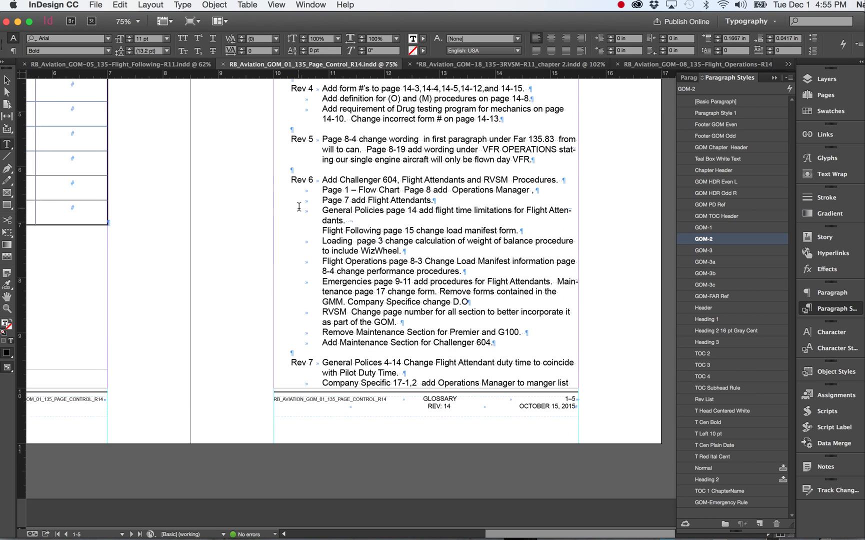
scroll(299, 206, down, 1)
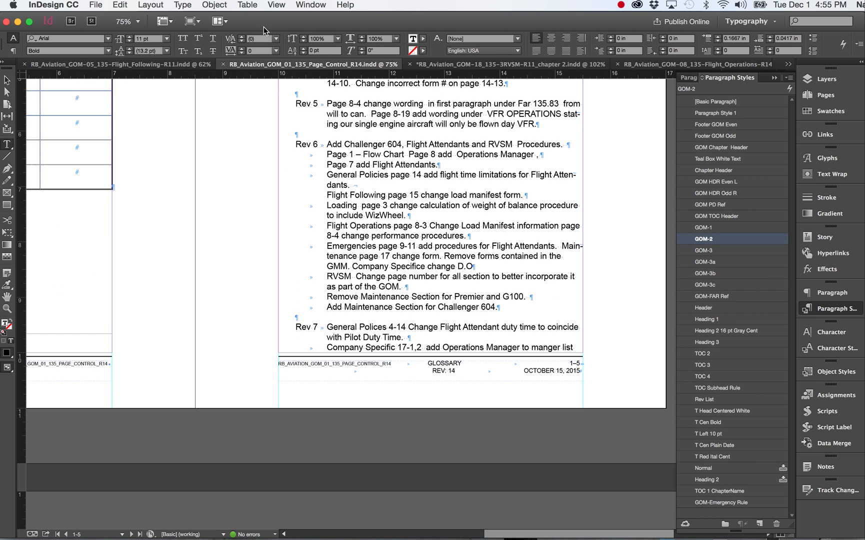
scroll(390, 176, down, 10)
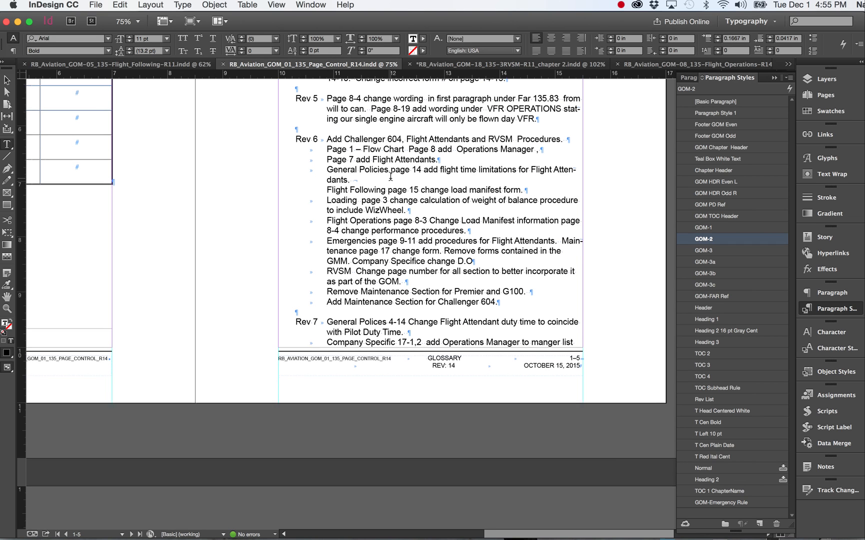
Step: Review the Rev 8 to Rev 14 entries on page 1-6 and return to the revision log table
scroll(391, 176, down, 8)
scroll(390, 176, left, 7)
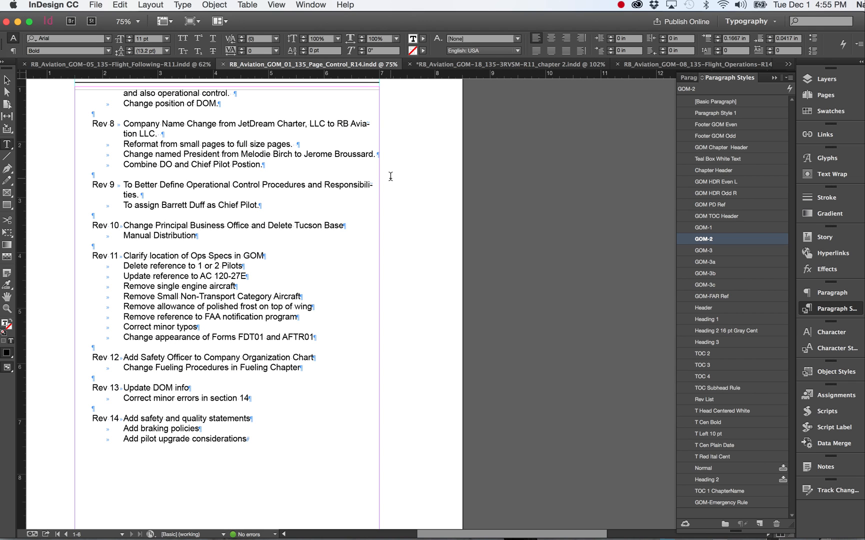
scroll(390, 176, down, 7)
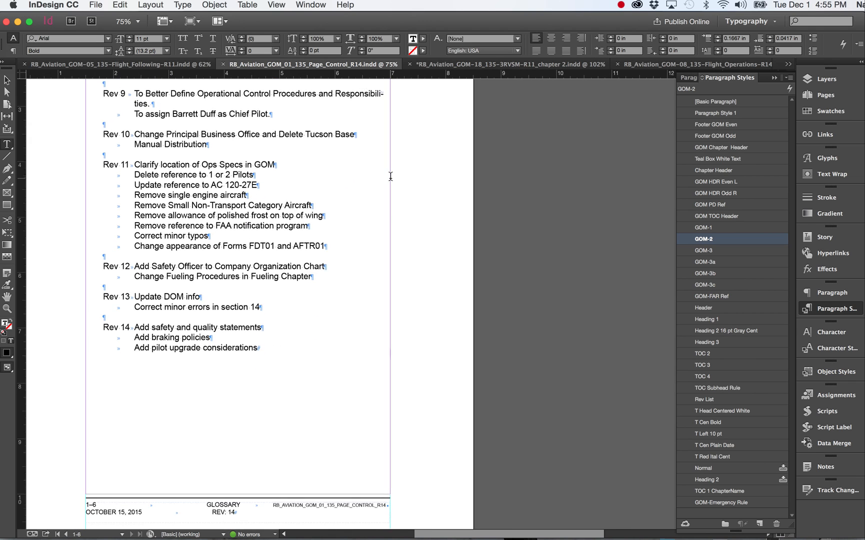
scroll(391, 176, left, 1)
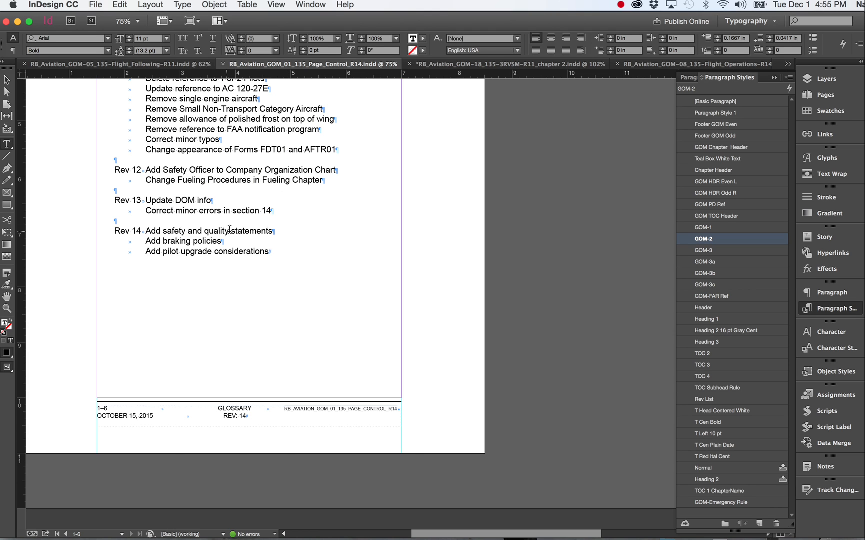
scroll(300, 269, right, 1)
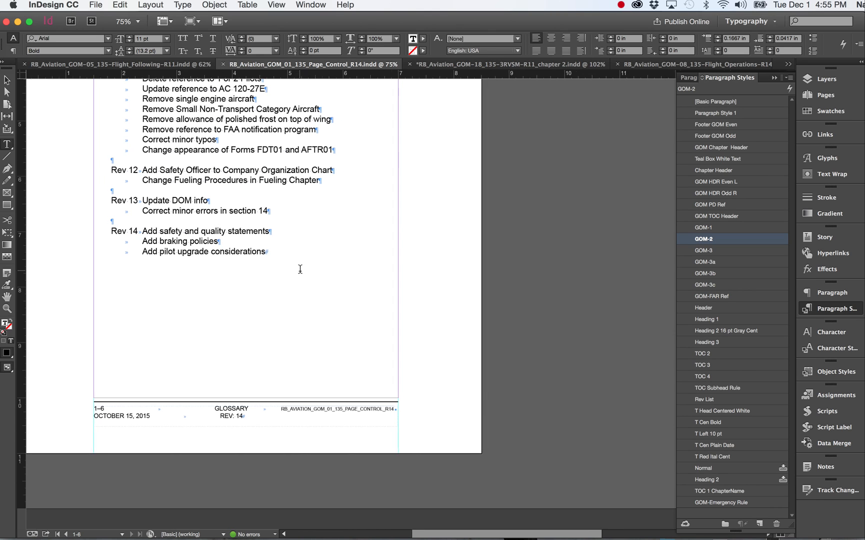
scroll(300, 269, left, 1)
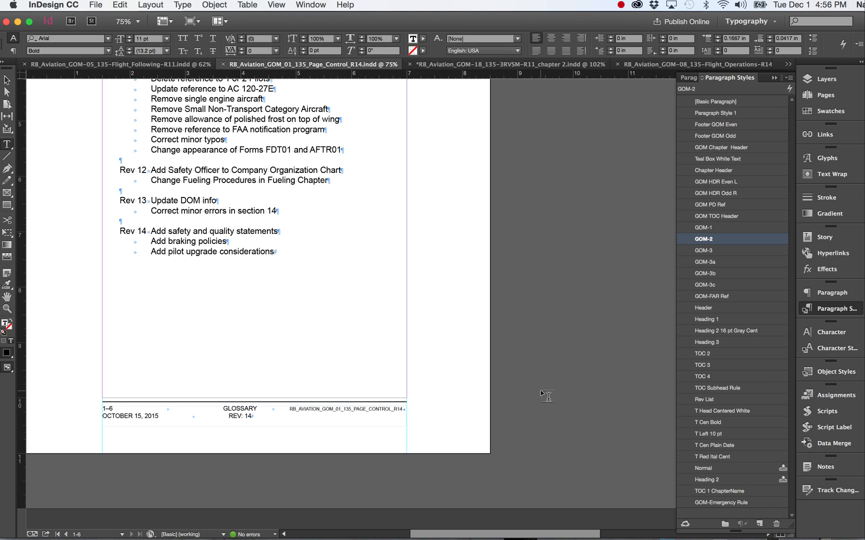
scroll(362, 217, up, 5)
scroll(362, 216, right, 1)
scroll(362, 216, up, 9)
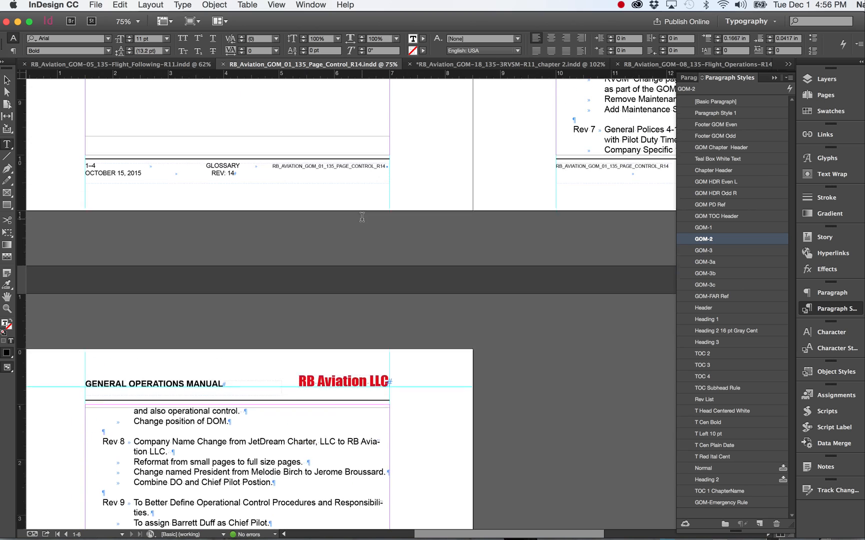
scroll(362, 217, up, 10)
scroll(415, 216, right, 1)
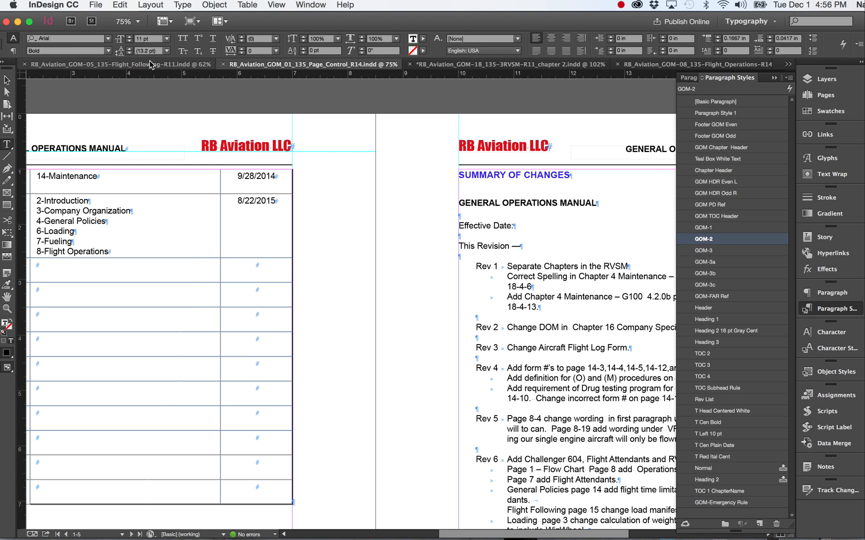
Step: Switch to the RB_Aviation_GOM-05_135-Flight_Following-R11.indd document and go to its first page, 5-i
click(145, 64)
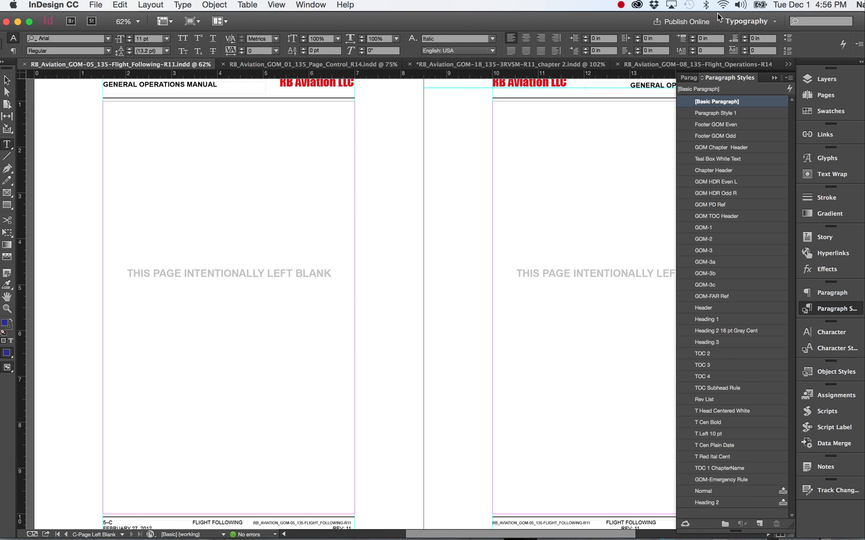
click(774, 77)
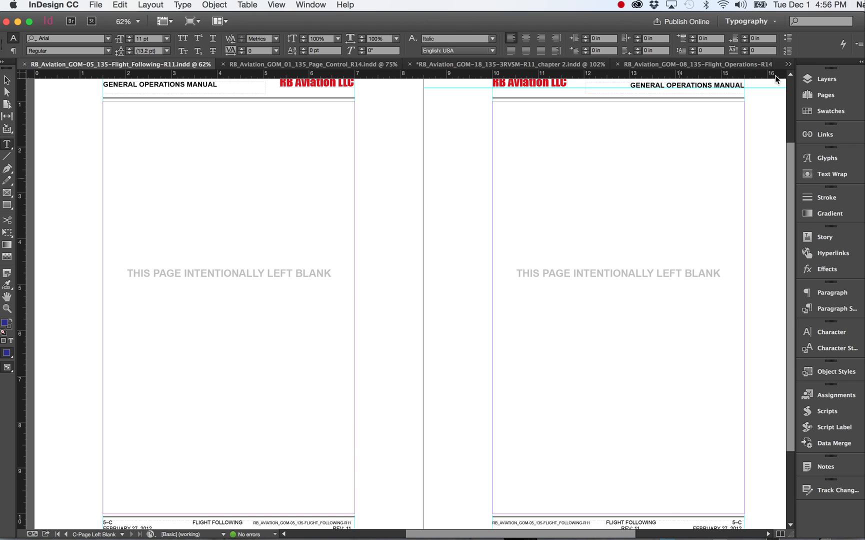
click(823, 95)
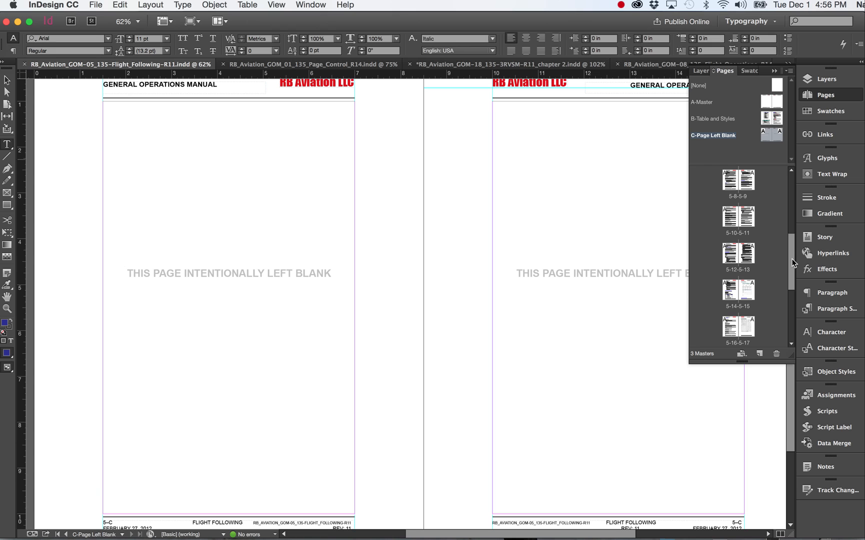
drag(794, 259, 794, 184)
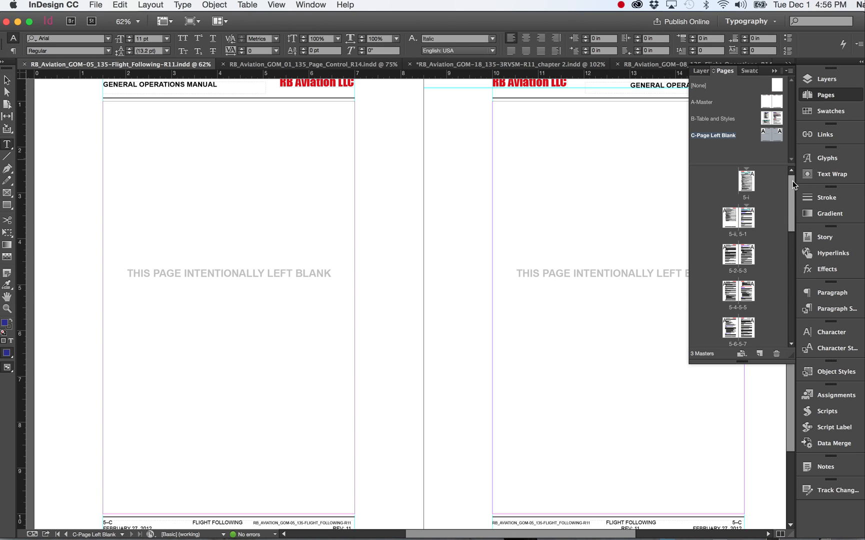
double_click(747, 181)
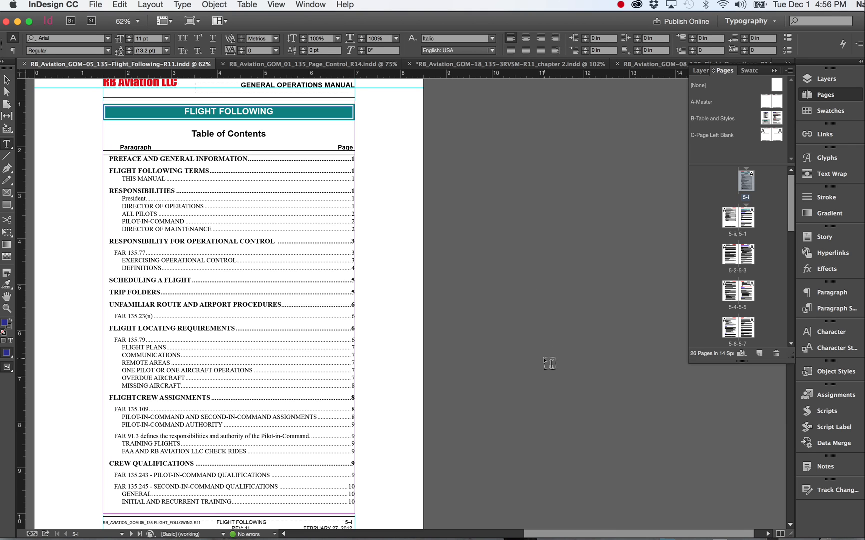
Step: Examine the FLIGHT FOLLOWING table of contents and its indented entry levels on pages 5-i and 5-ii
scroll(400, 242, left, 3)
scroll(400, 242, up, 1)
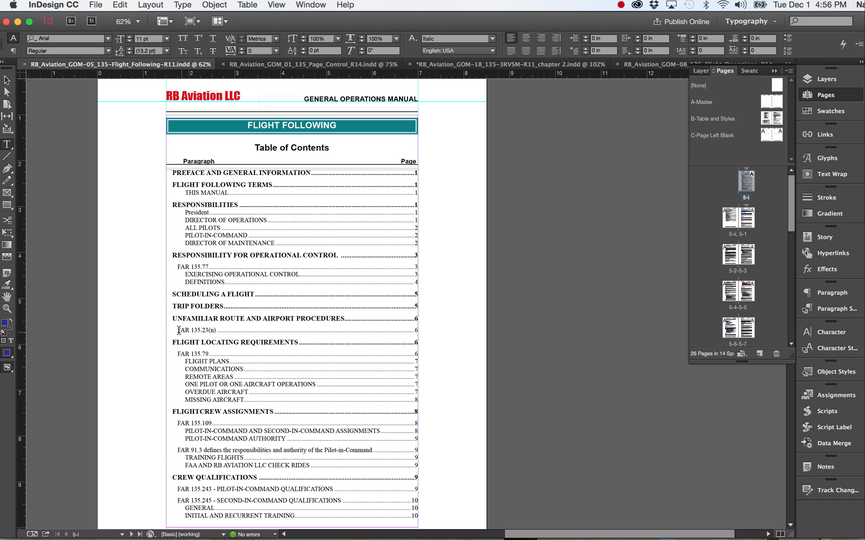
scroll(207, 377, down, 5)
scroll(210, 361, left, 1)
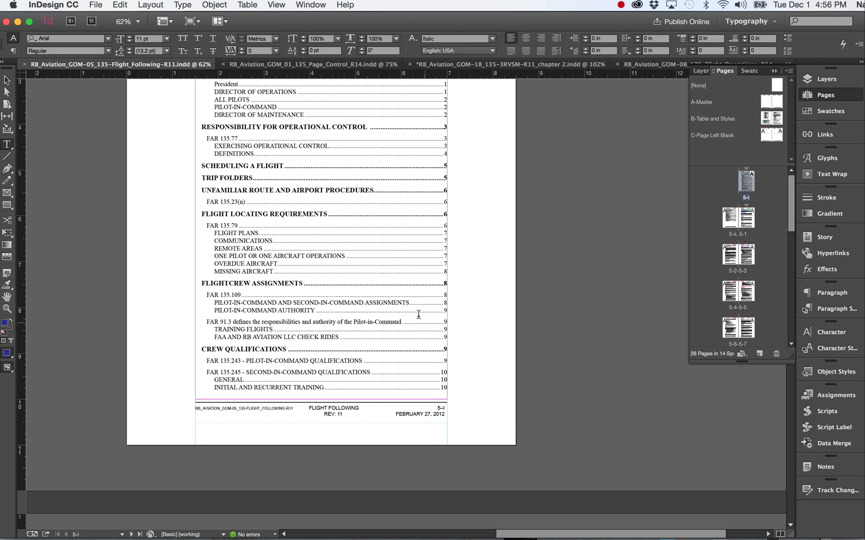
scroll(406, 310, down, 5)
scroll(406, 310, left, 1)
scroll(406, 310, down, 8)
scroll(406, 310, left, 6)
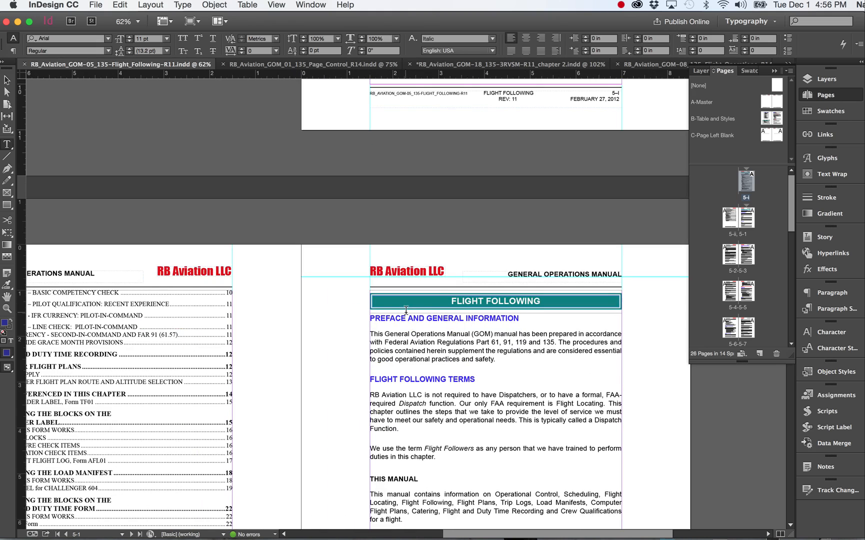
scroll(406, 310, down, 6)
scroll(406, 310, left, 2)
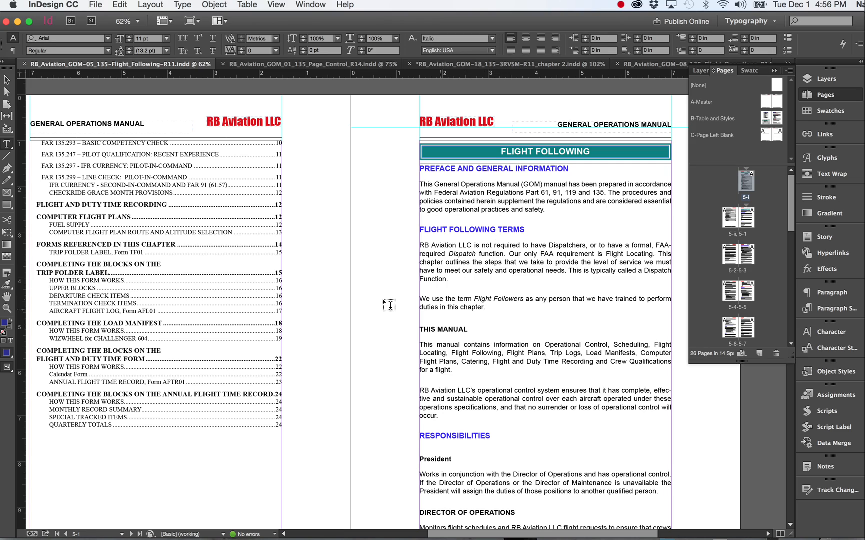
Step: Update the existing FLIGHT FOLLOWING table of contents from an entry on page 5-i and dismiss the message
scroll(229, 338, up, 2)
scroll(229, 338, right, 1)
scroll(229, 338, up, 10)
scroll(229, 338, right, 3)
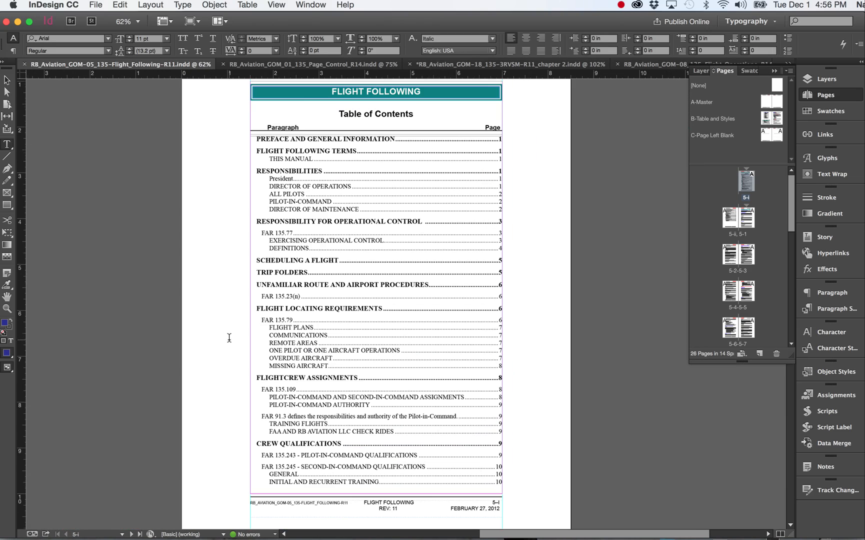
click(326, 199)
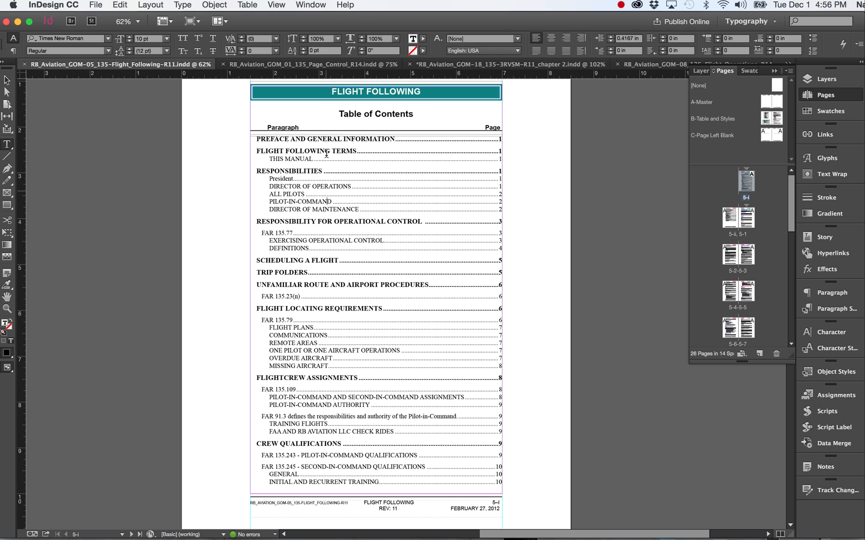
click(150, 5)
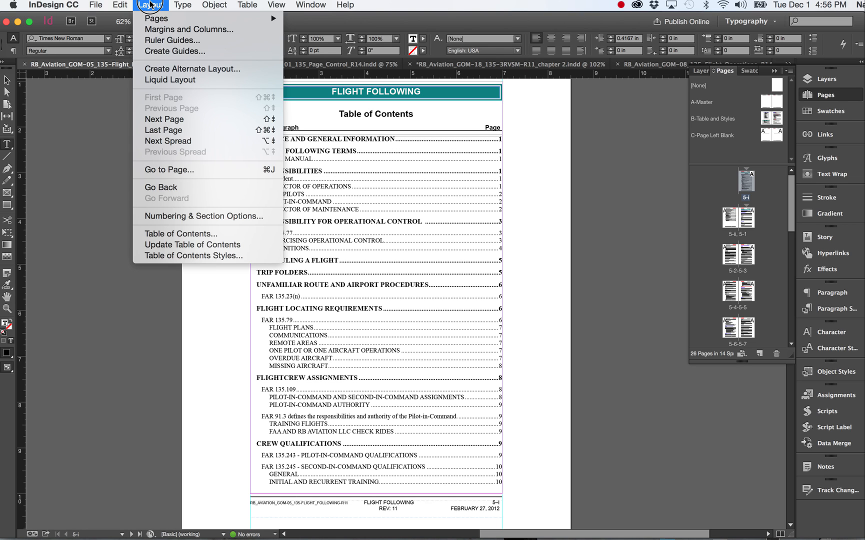
click(180, 244)
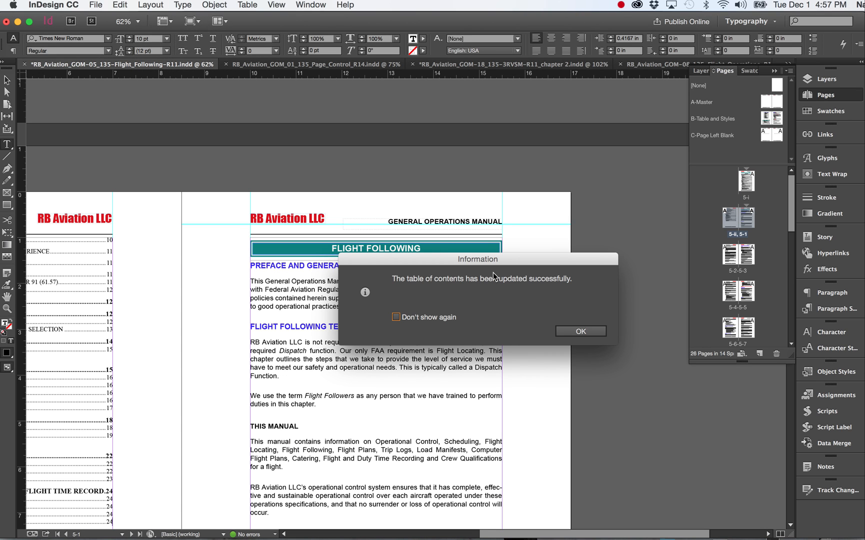
click(587, 330)
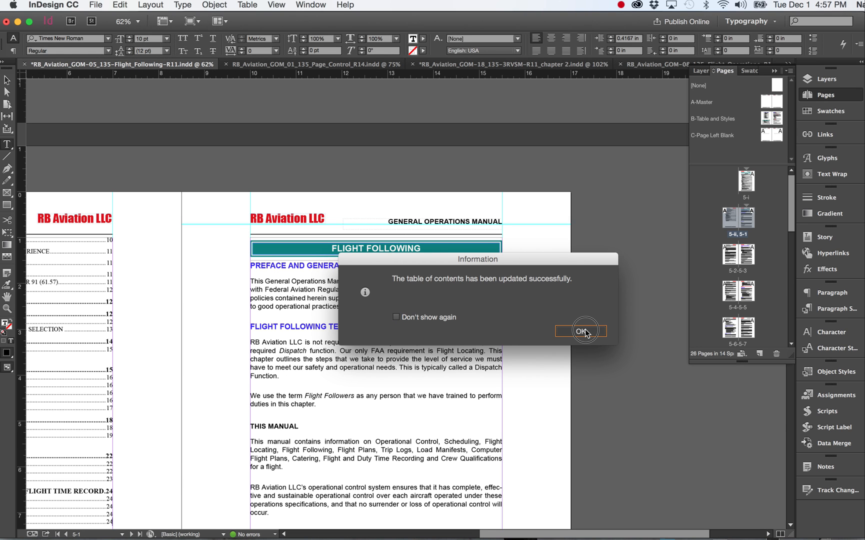
Step: Compare the table of contents entries on page 5-ii with the section headings on pages 5-1 to 5-3
scroll(356, 309, left, 2)
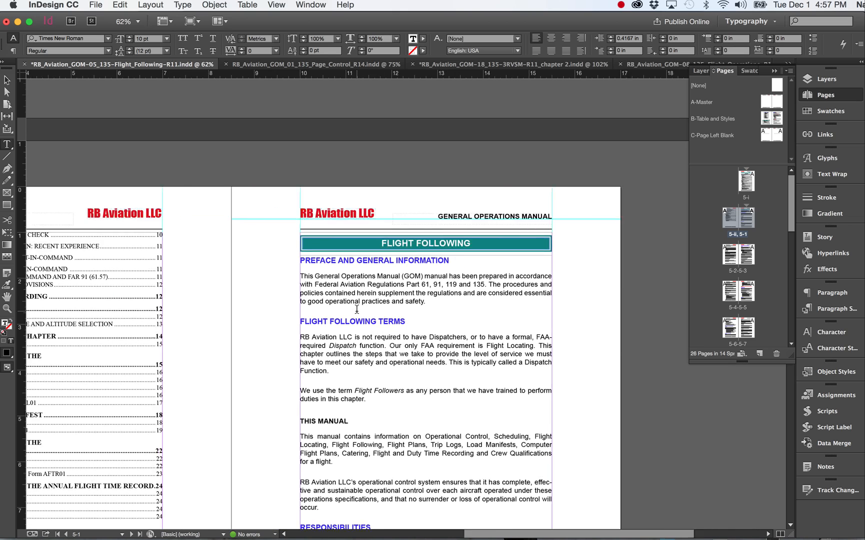
scroll(357, 310, left, 3)
scroll(356, 310, down, 2)
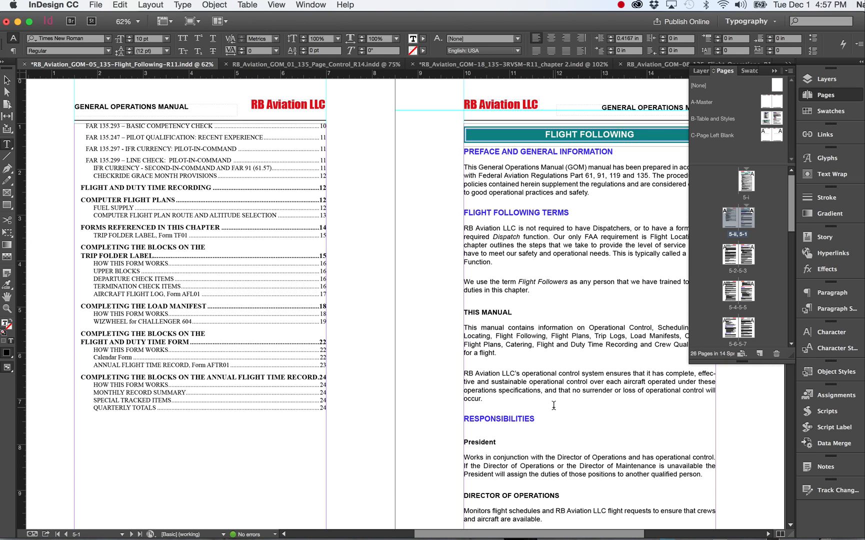
scroll(554, 405, down, 15)
scroll(554, 405, right, 2)
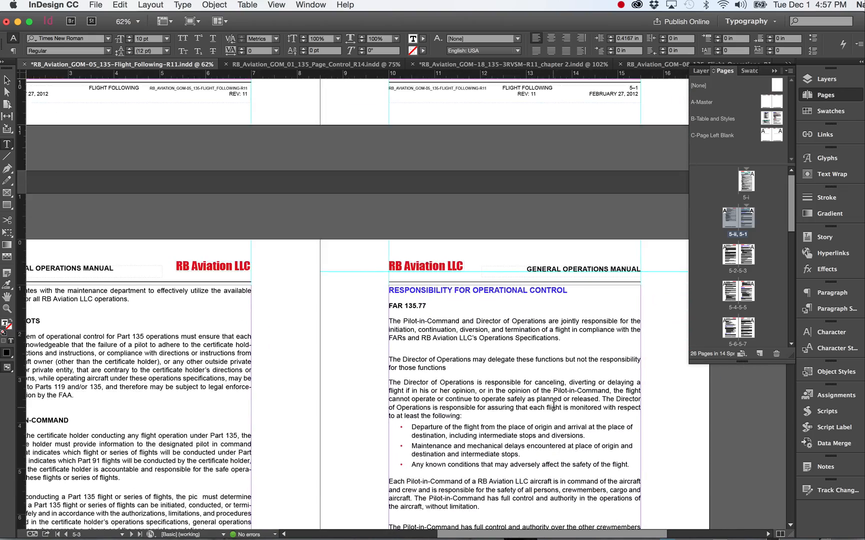
scroll(554, 405, down, 10)
scroll(554, 405, left, 2)
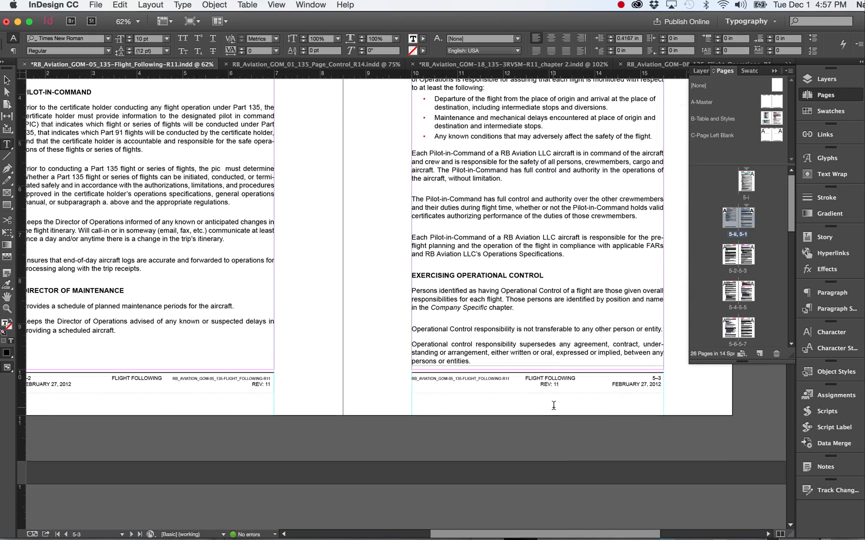
scroll(554, 405, up, 5)
scroll(554, 405, right, 2)
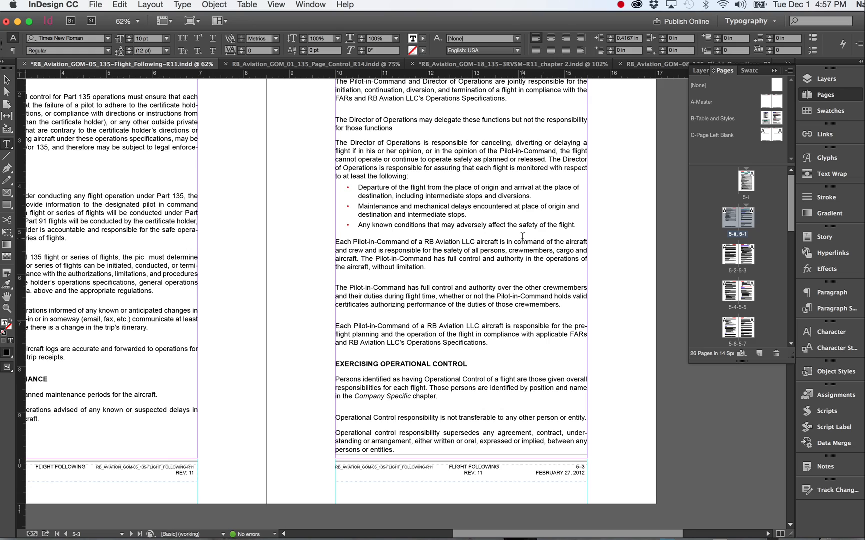
scroll(522, 237, up, 6)
scroll(522, 237, left, 1)
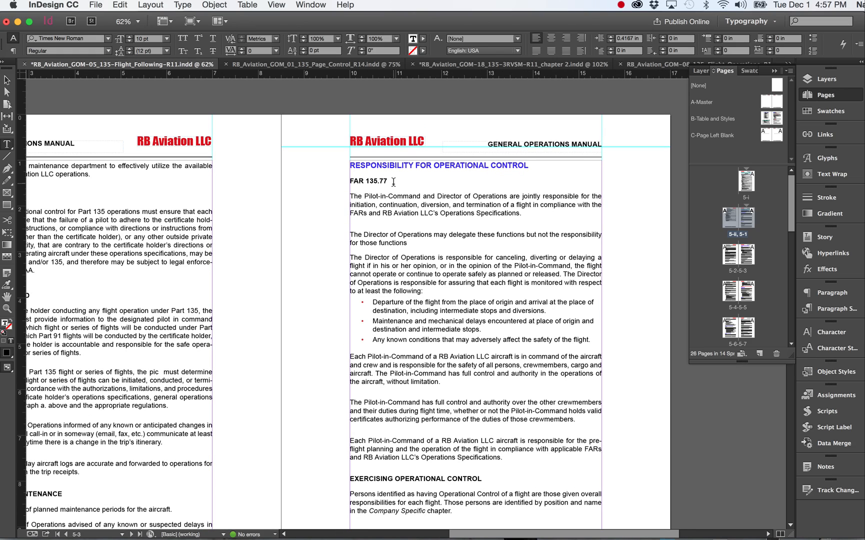
scroll(393, 182, left, 3)
scroll(393, 183, up, 1)
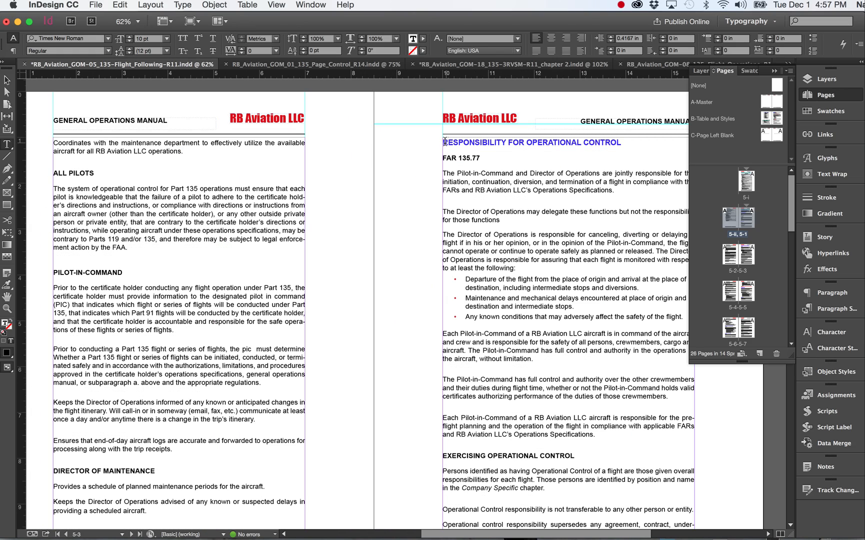
Step: Check the text formatting of the RESPONSIBILITY FOR OPERATIONAL CONTROL heading and the FAR 135.77 subheading on page 5-3
click(495, 142)
scroll(629, 349, down, 5)
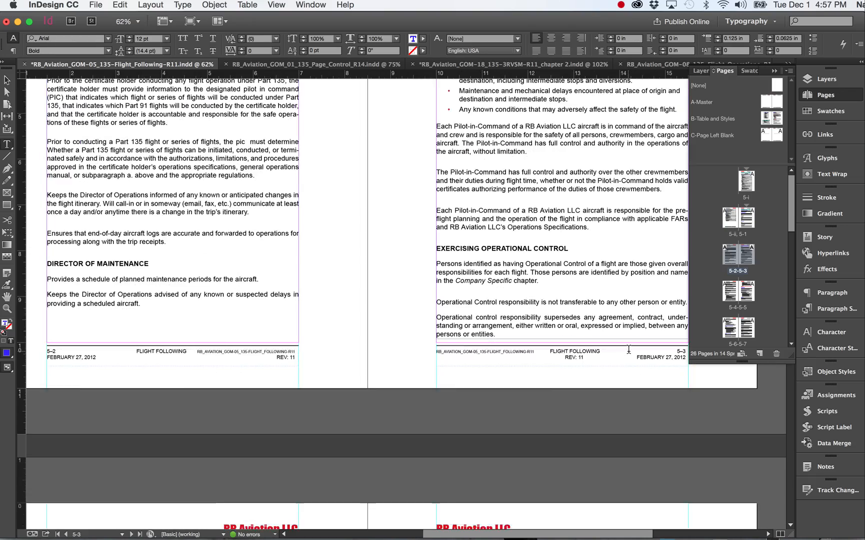
scroll(628, 349, up, 5)
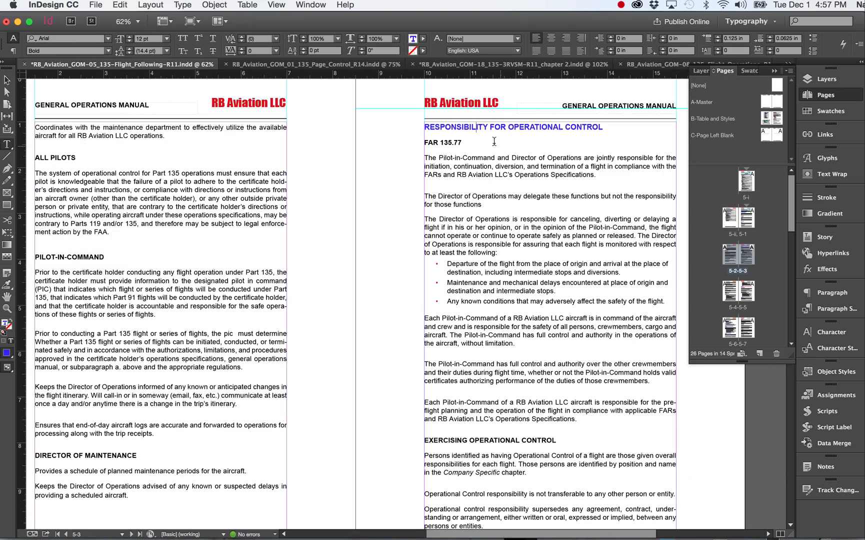
click(460, 127)
click(448, 143)
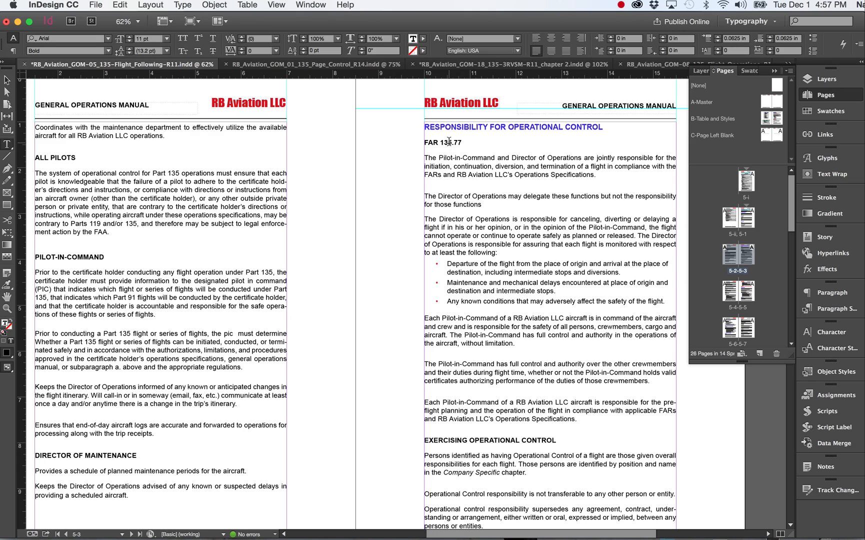
Step: Check which character style formats the red "See Procedure Document 70-060" note above SCHEDULING A FLIGHT on page 5-5
scroll(498, 157, down, 10)
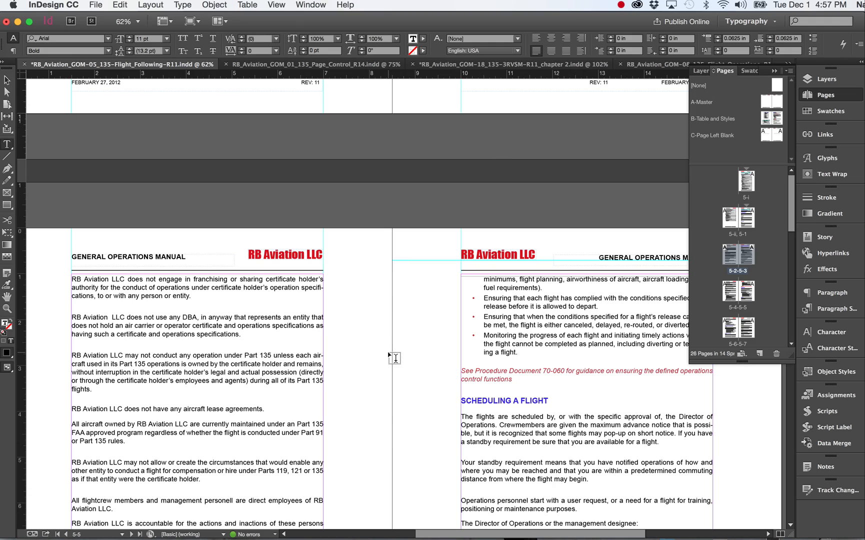
scroll(394, 358, down, 5)
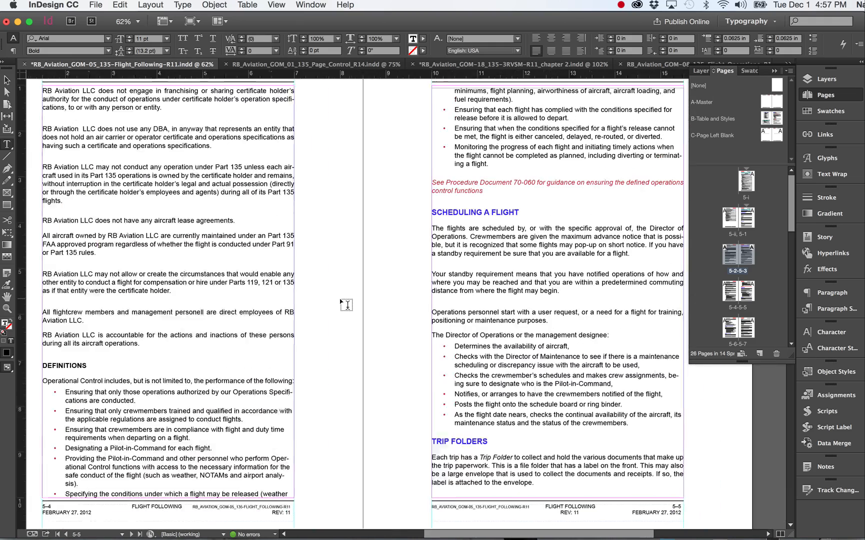
scroll(350, 290, right, 3)
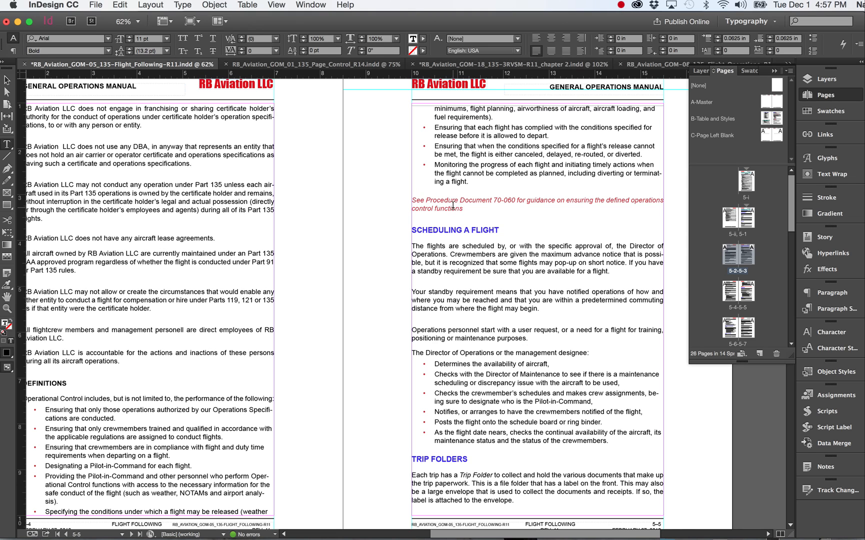
click(441, 199)
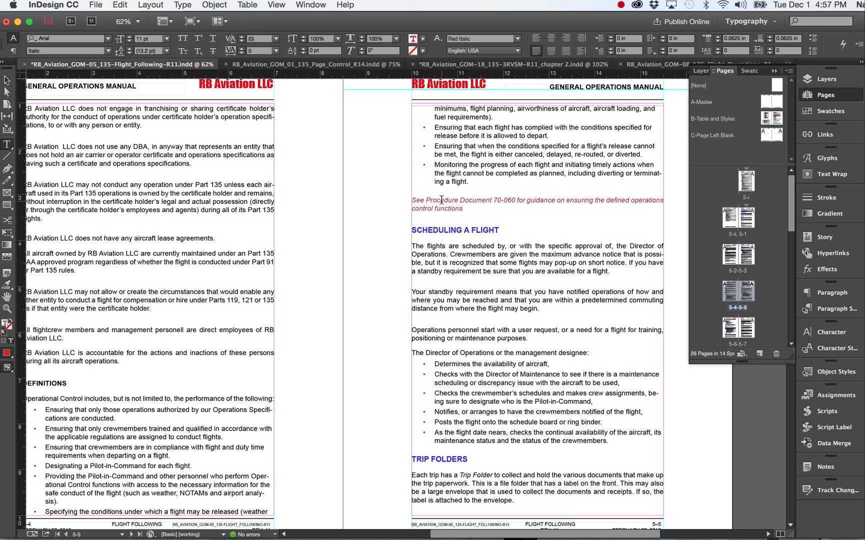
click(830, 347)
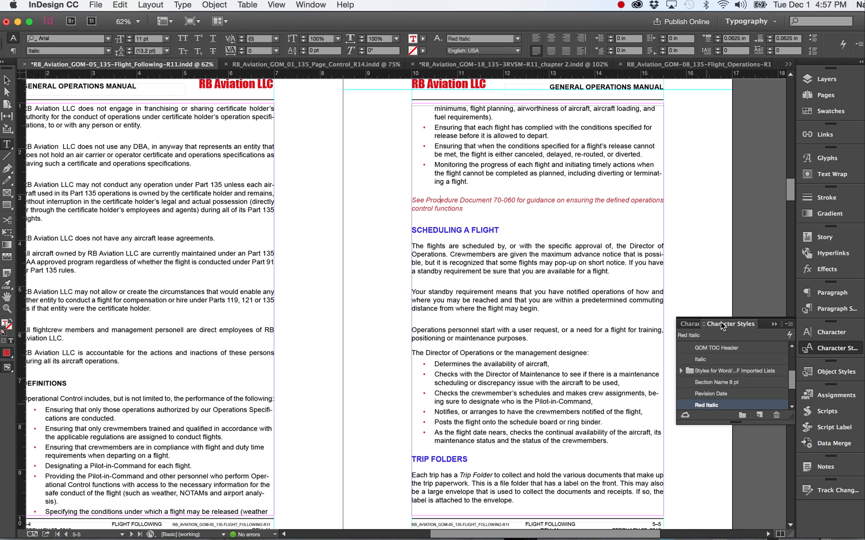
Step: Open the story at the paragraph below FAR 135.23(n) on page 5-6 in the Story Editor and enlarge its window
scroll(518, 314, down, 5)
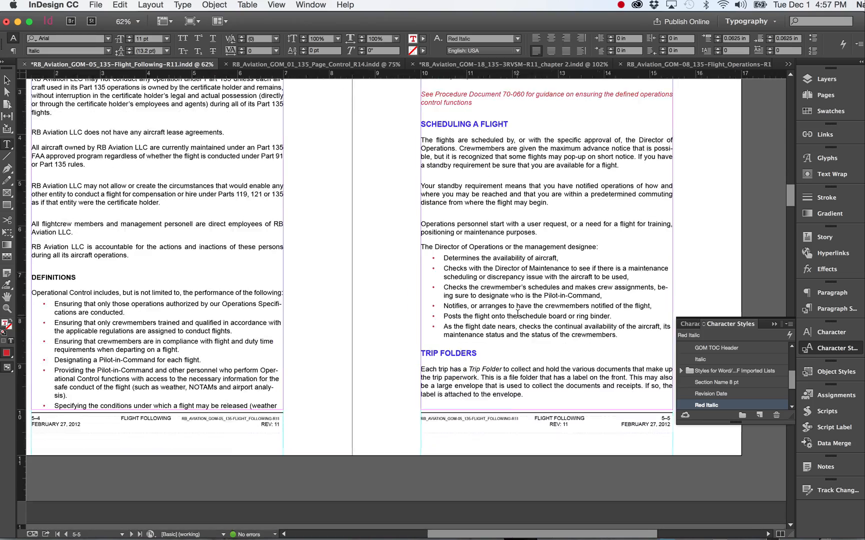
scroll(518, 313, down, 12)
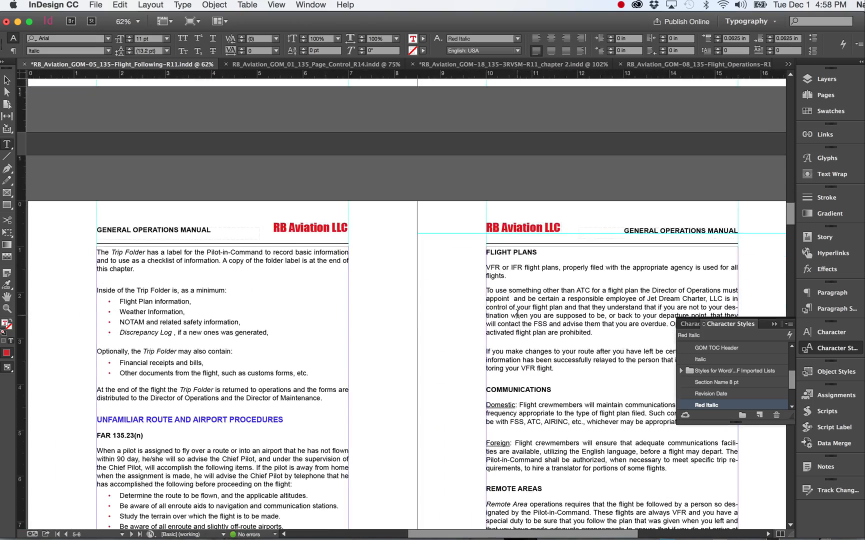
scroll(517, 315, down, 3)
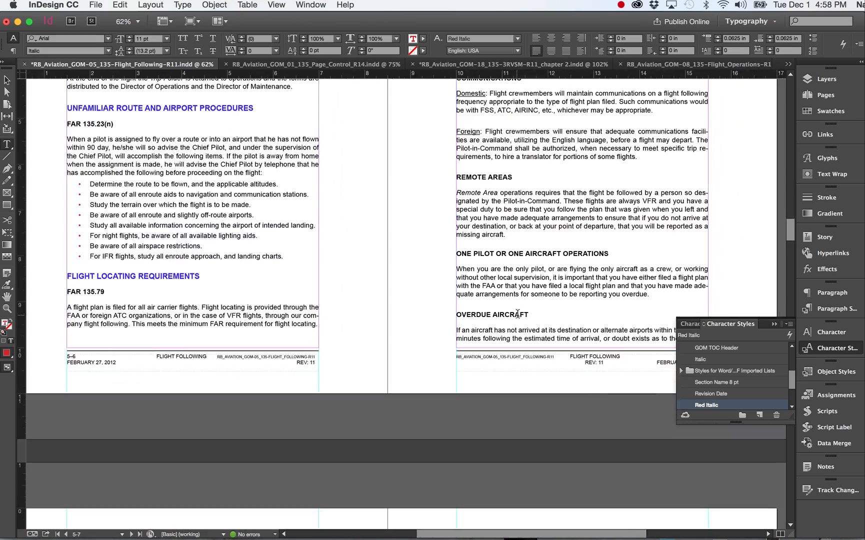
click(188, 132)
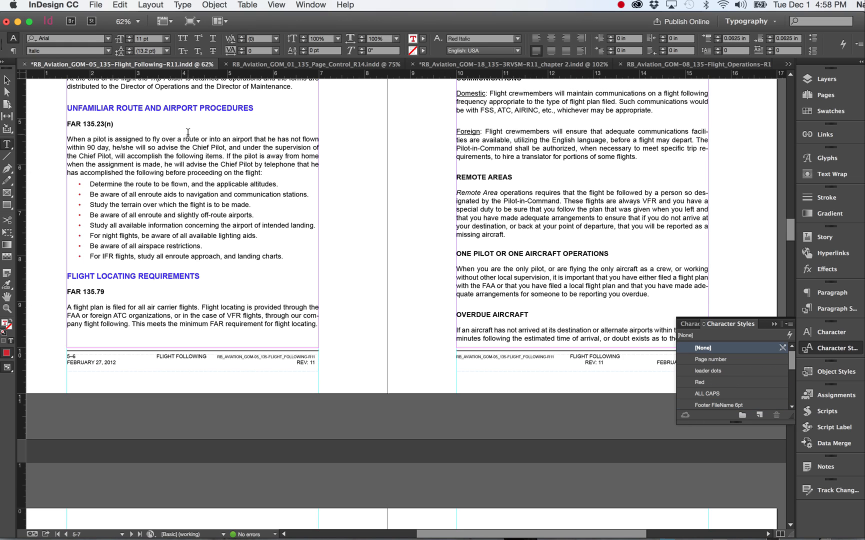
click(159, 143)
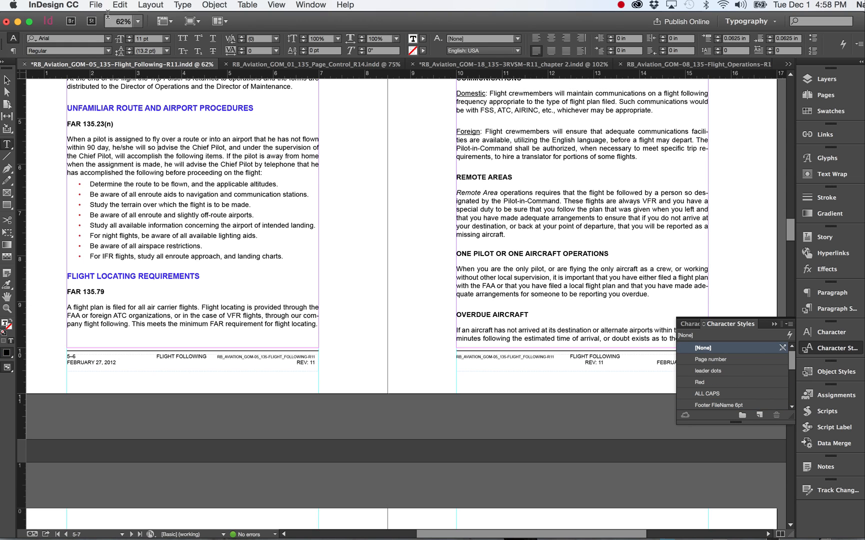
click(121, 5)
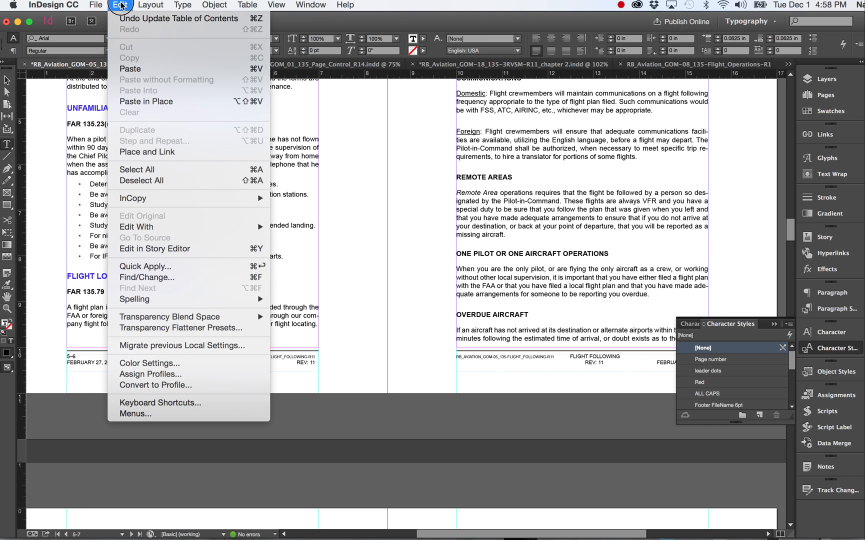
click(142, 250)
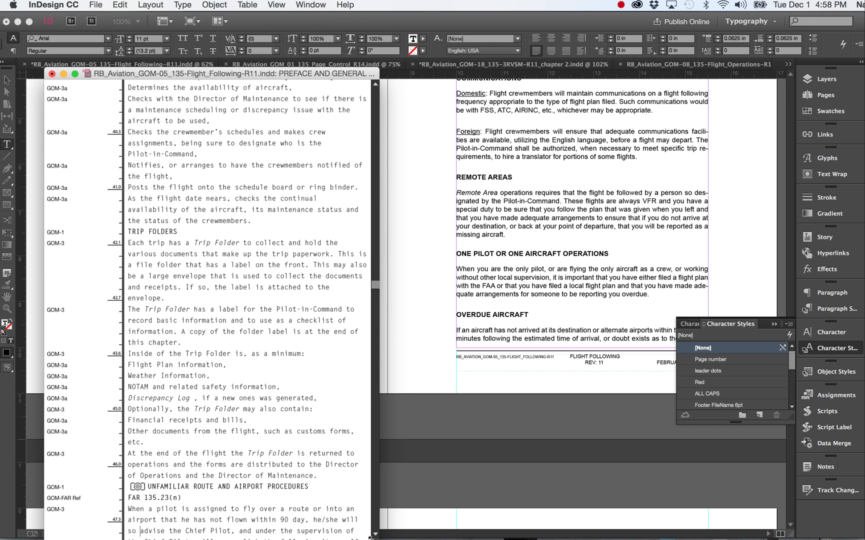
drag(371, 537, 705, 508)
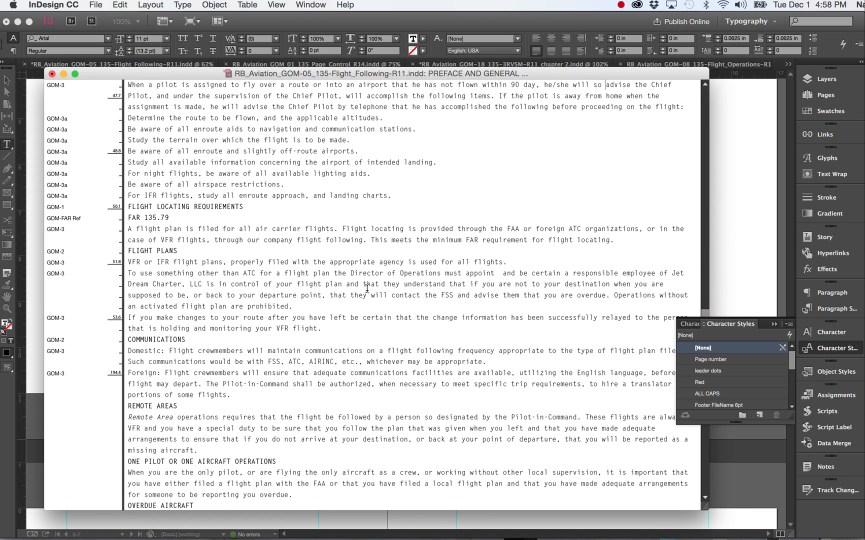
Step: Examine the paragraph style names listed beside the story text, from PREFACE AND GENERAL INFORMATION down to the crew training sections
scroll(367, 289, up, 20)
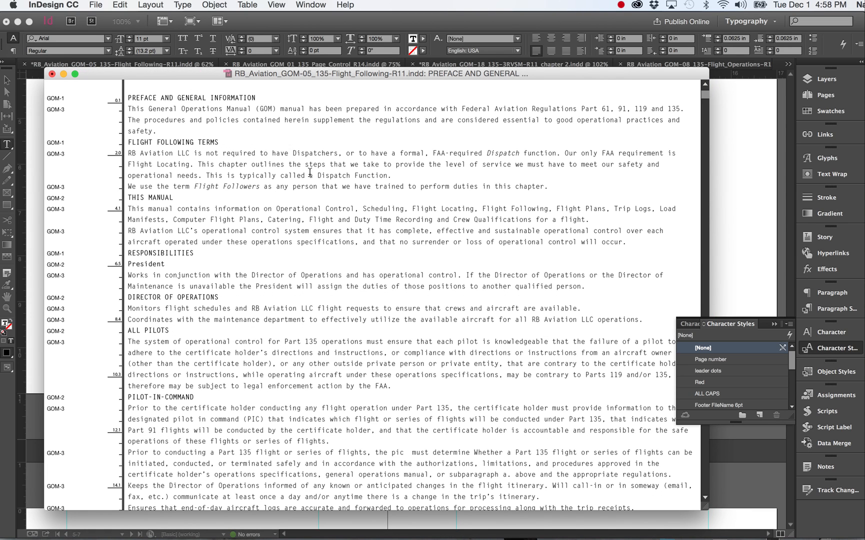
click(146, 96)
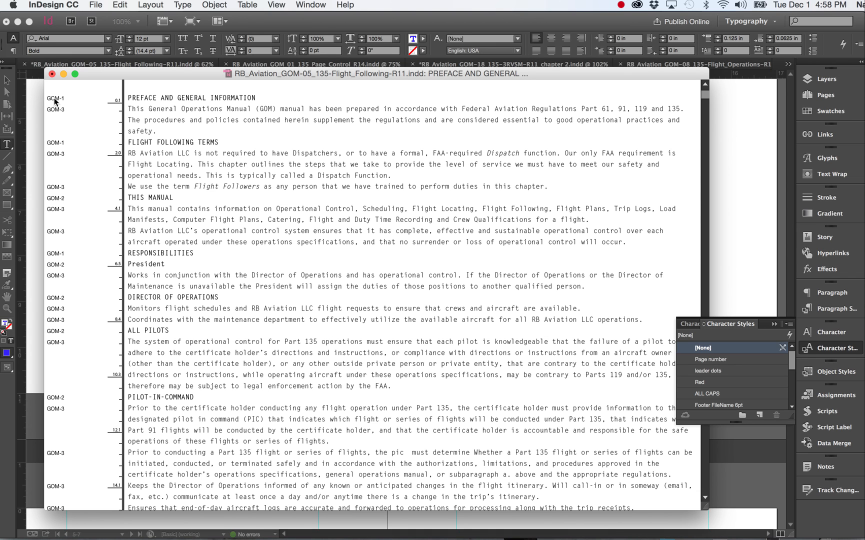
scroll(206, 334, down, 3)
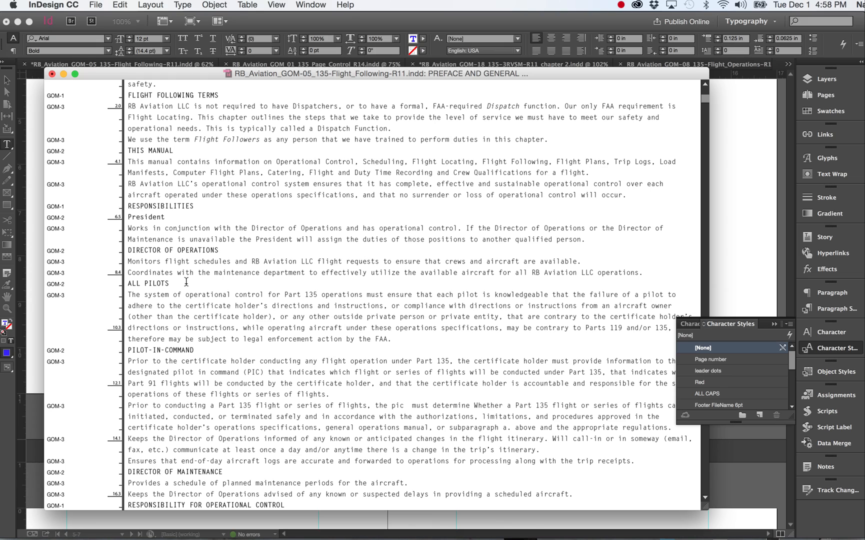
scroll(186, 342, down, 18)
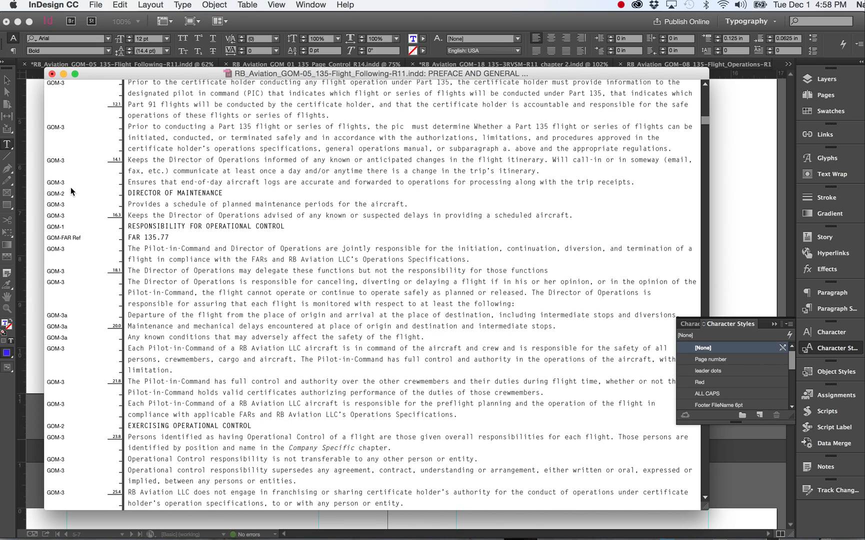
scroll(211, 370, down, 15)
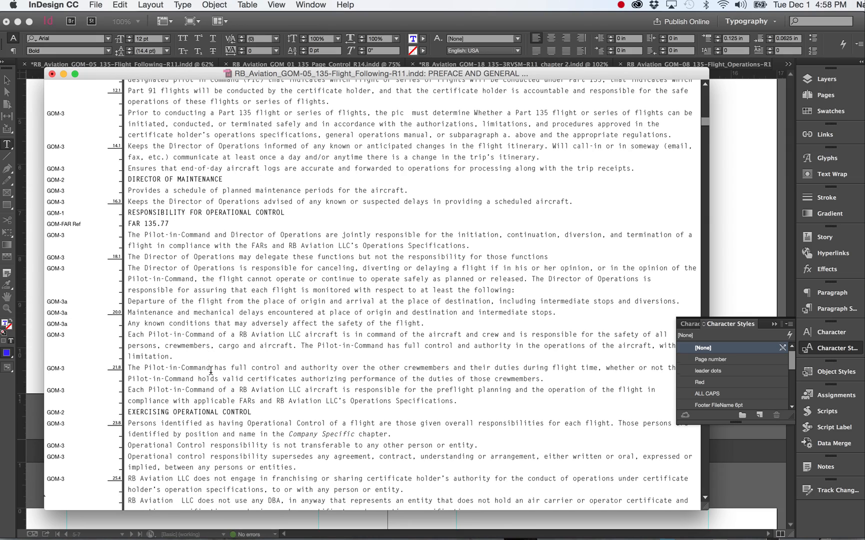
scroll(211, 370, down, 12)
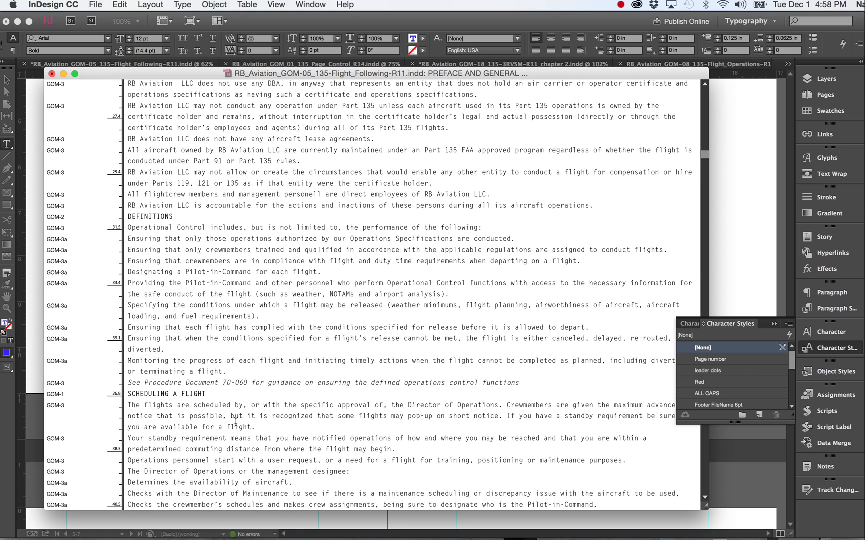
scroll(236, 422, down, 3)
scroll(236, 422, down, 20)
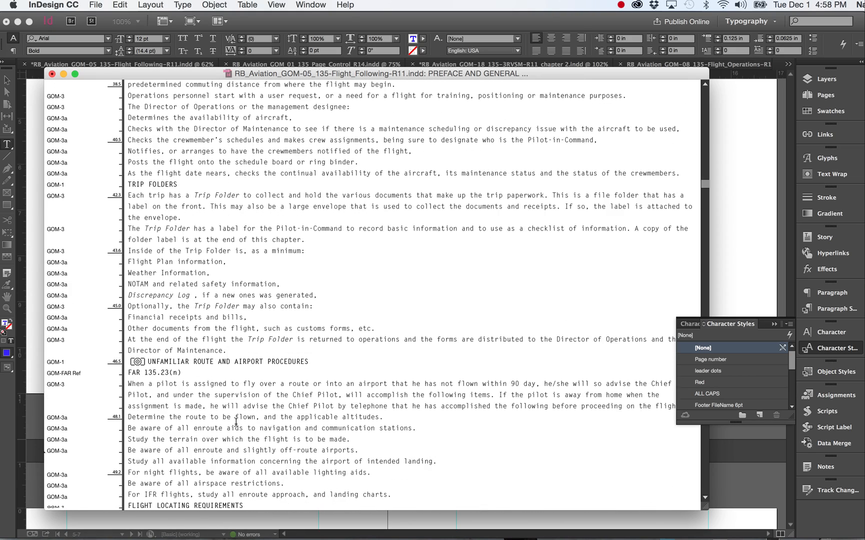
scroll(236, 423, down, 20)
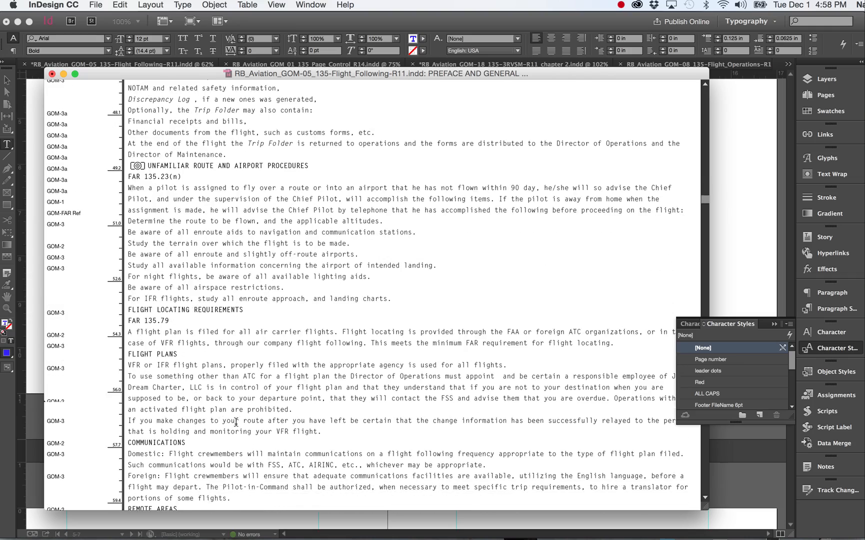
scroll(236, 422, down, 15)
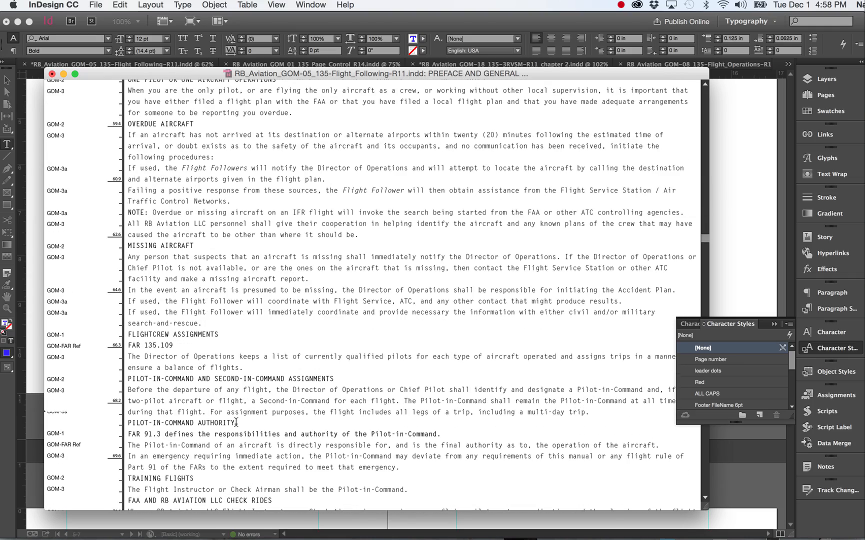
scroll(236, 422, down, 20)
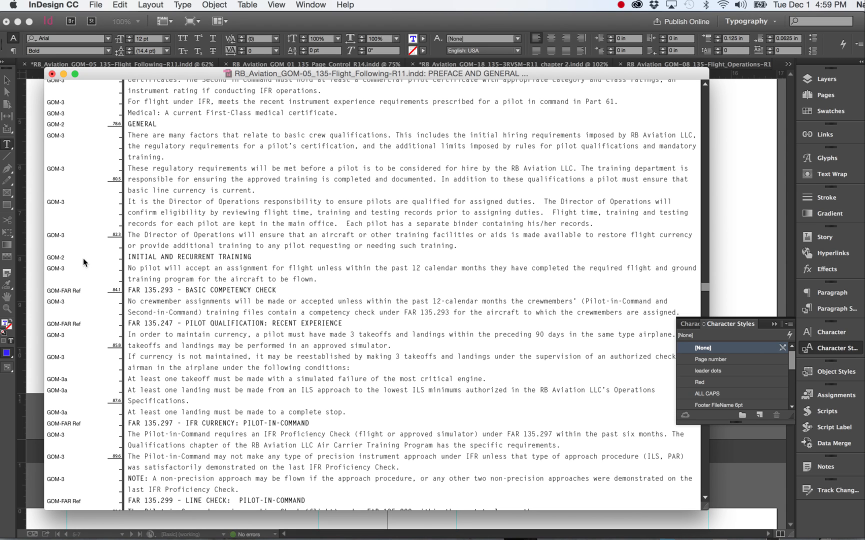
Step: Check the paragraph styles of the INITIAL AND RECURRENT TRAINING, FAR 135.293 and FAR 135.247 headings against the document's style list
click(163, 256)
click(145, 289)
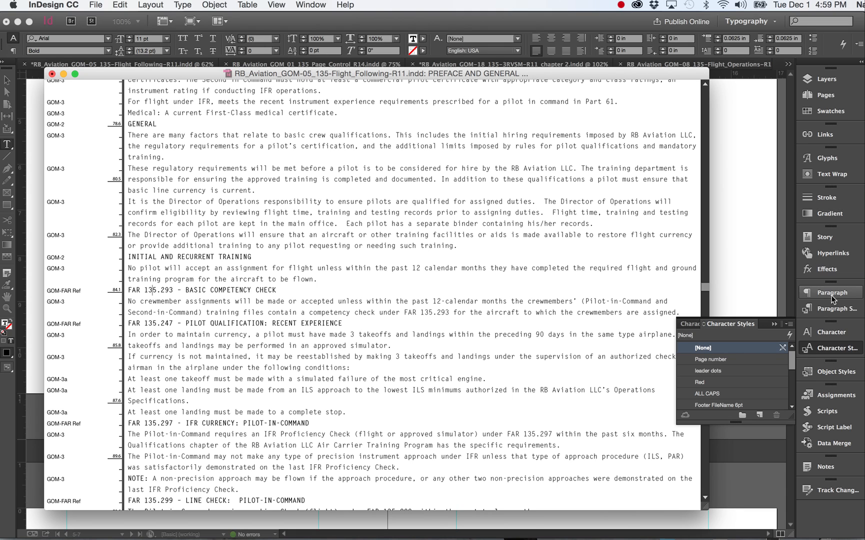
click(831, 309)
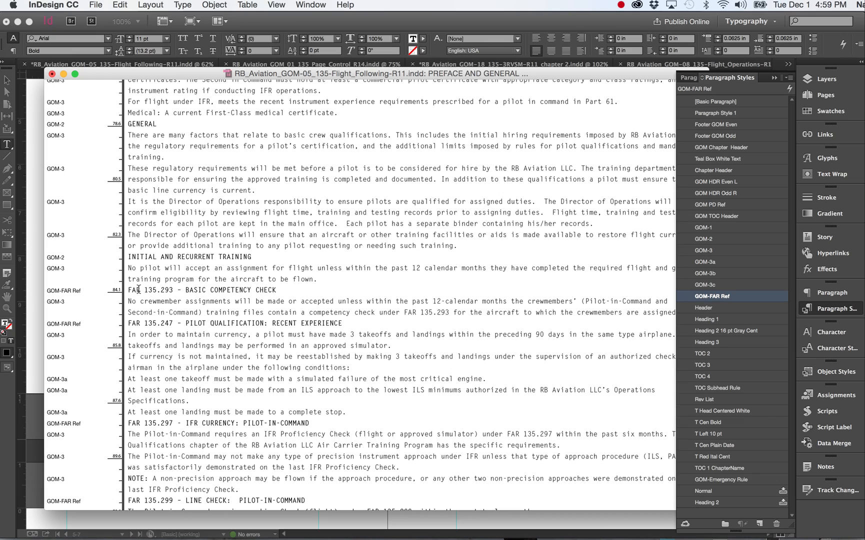
click(138, 323)
Step: Review the style assignments in the rest of the story, including the forms table and numbered items, and close the Story Editor
scroll(131, 398, down, 20)
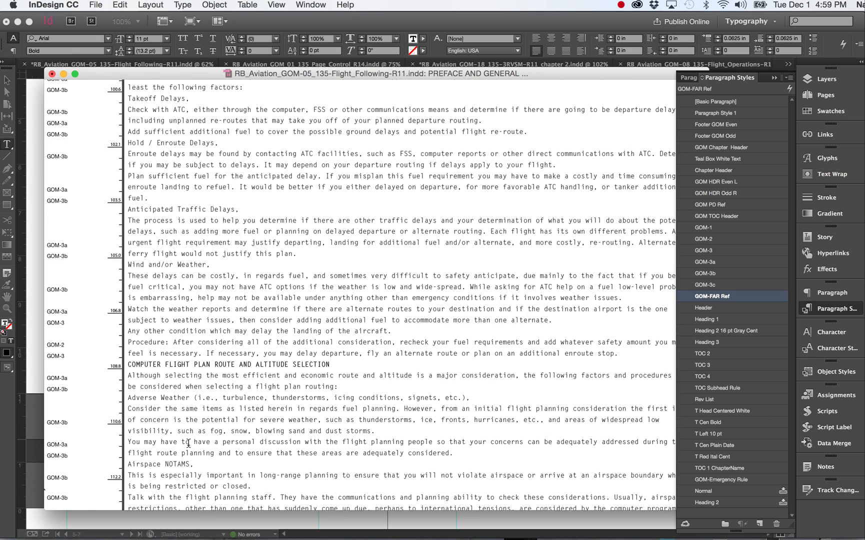
scroll(188, 442, down, 20)
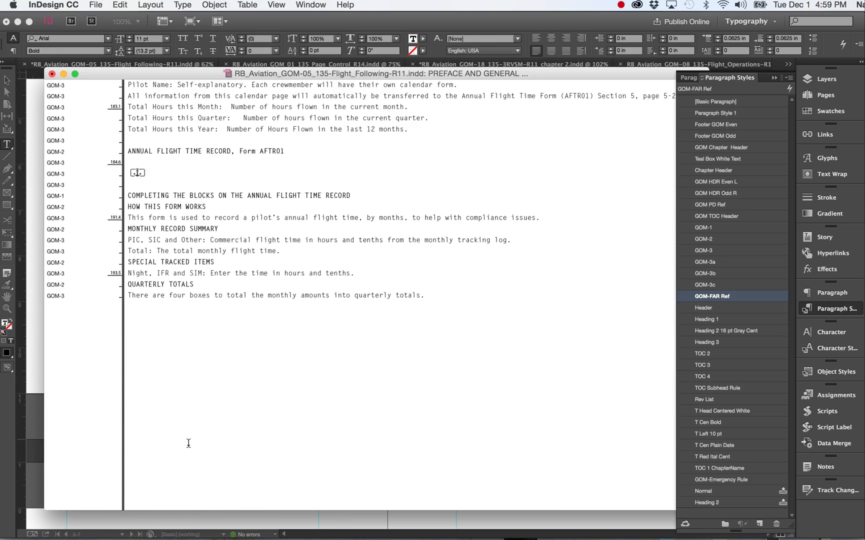
scroll(189, 443, up, 15)
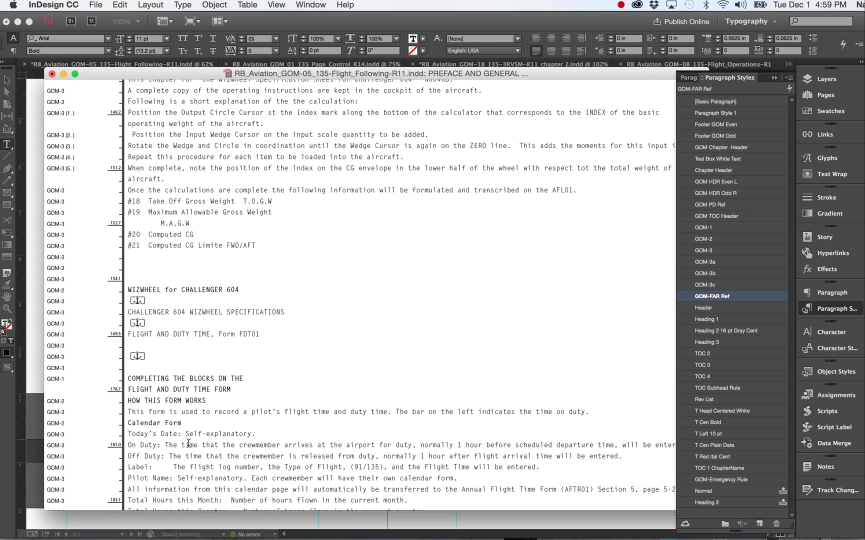
scroll(189, 443, up, 20)
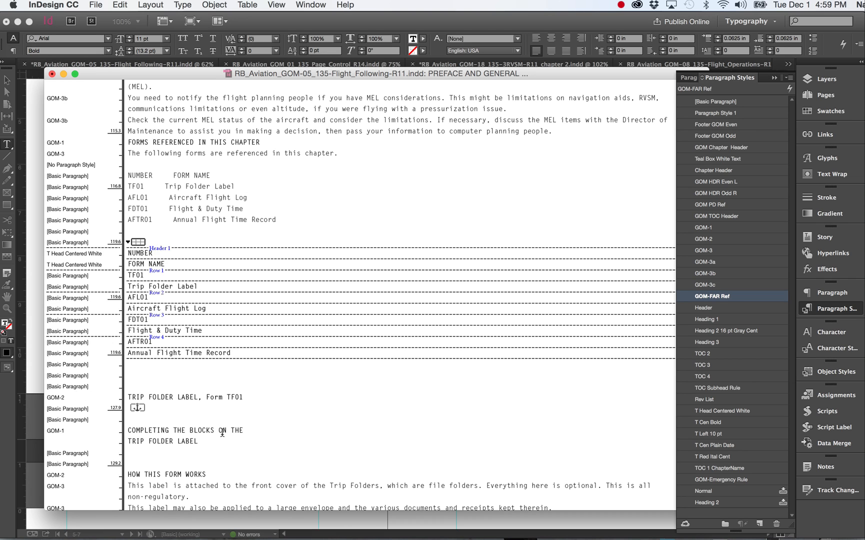
scroll(222, 433, down, 20)
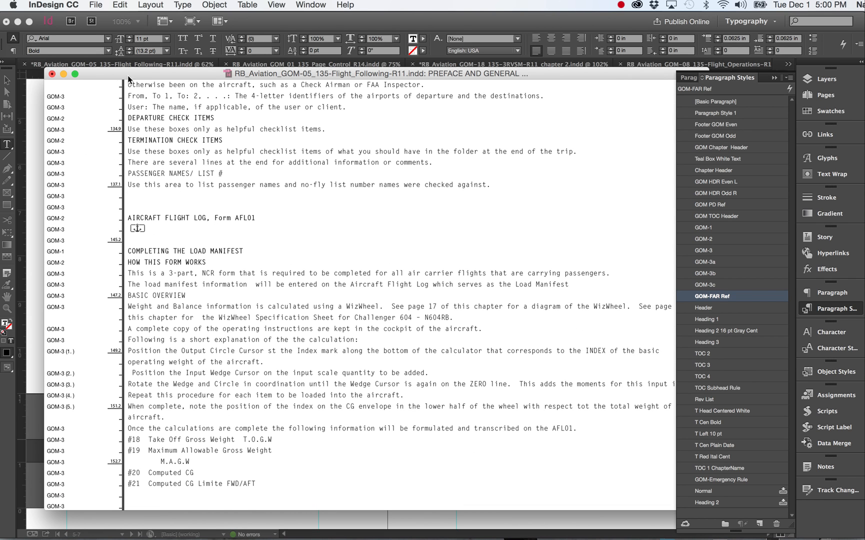
click(51, 74)
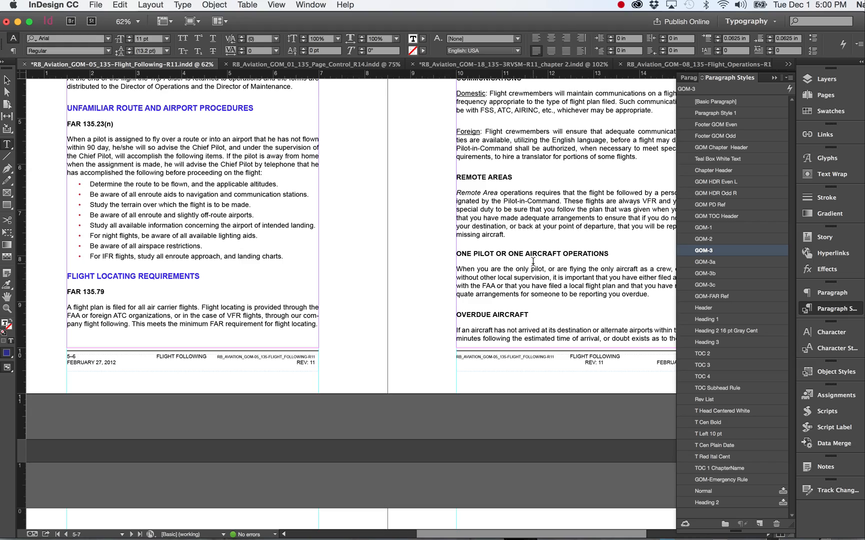
Step: Review the laid-out headings and bulleted text of the Flight Following chapter from REMOTE AREAS through the crew qualification and duty time sections
scroll(533, 262, down, 3)
scroll(533, 262, right, 4)
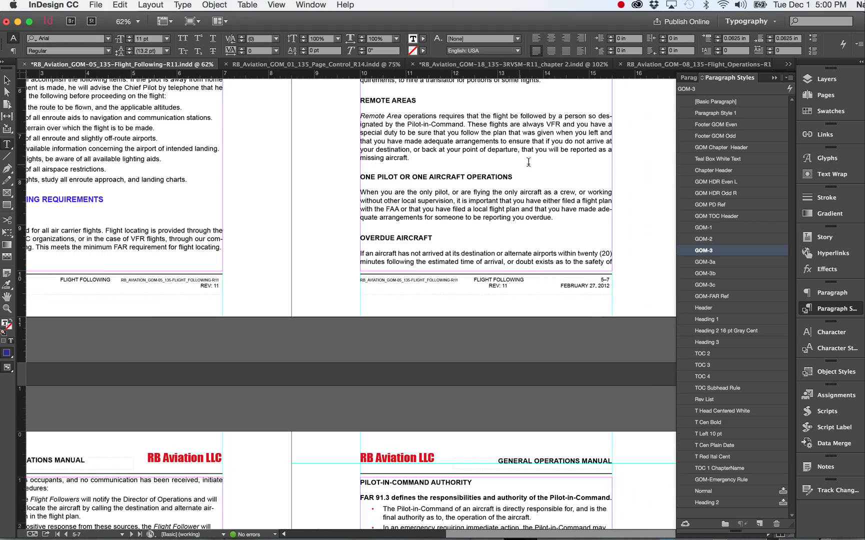
scroll(561, 227, down, 10)
scroll(561, 227, left, 1)
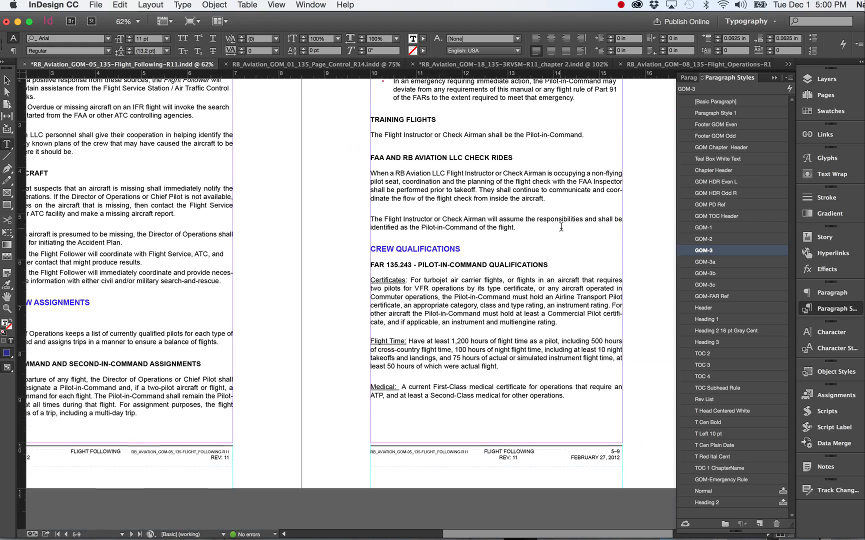
scroll(561, 227, down, 10)
scroll(561, 226, left, 2)
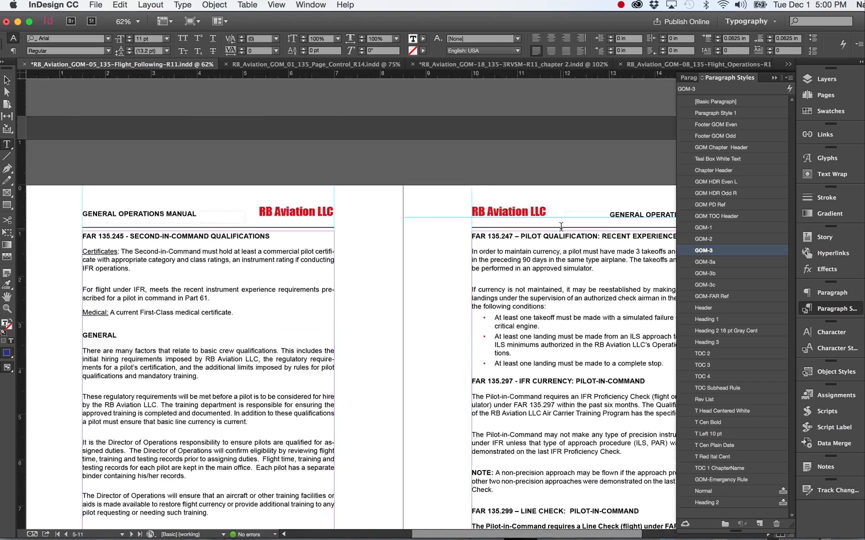
scroll(561, 227, down, 10)
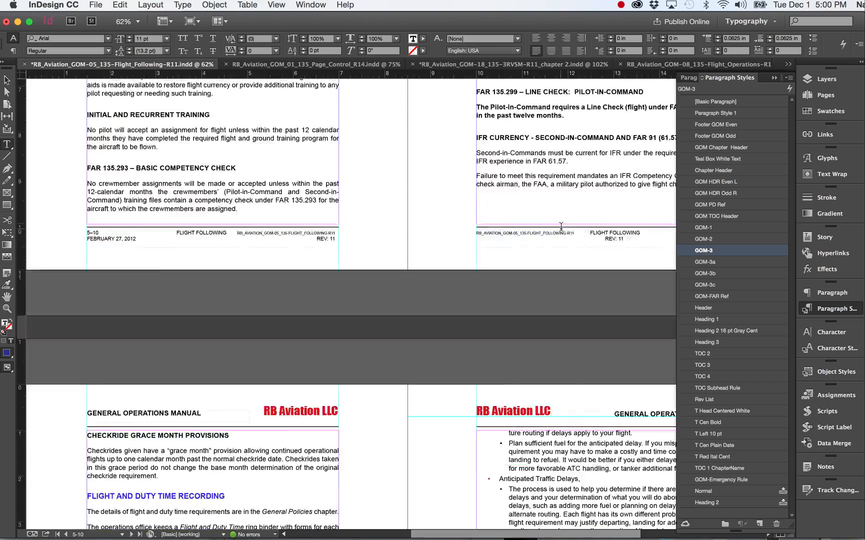
scroll(561, 227, down, 15)
scroll(561, 227, right, 2)
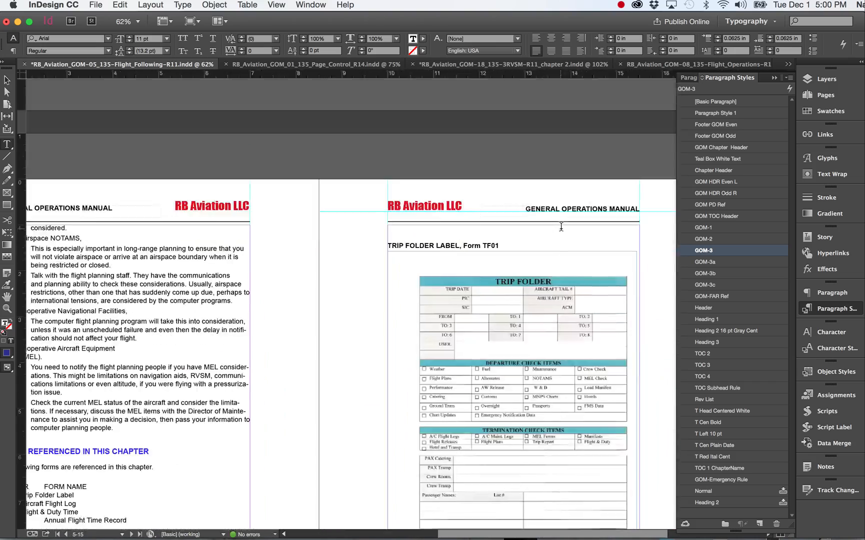
Step: Examine the FORMS REFERENCED IN THIS CHAPTER table and the TRIP FOLDER LABEL instructions with their subheadings on pages 5-14 to 5-16
scroll(561, 227, down, 4)
scroll(561, 227, left, 3)
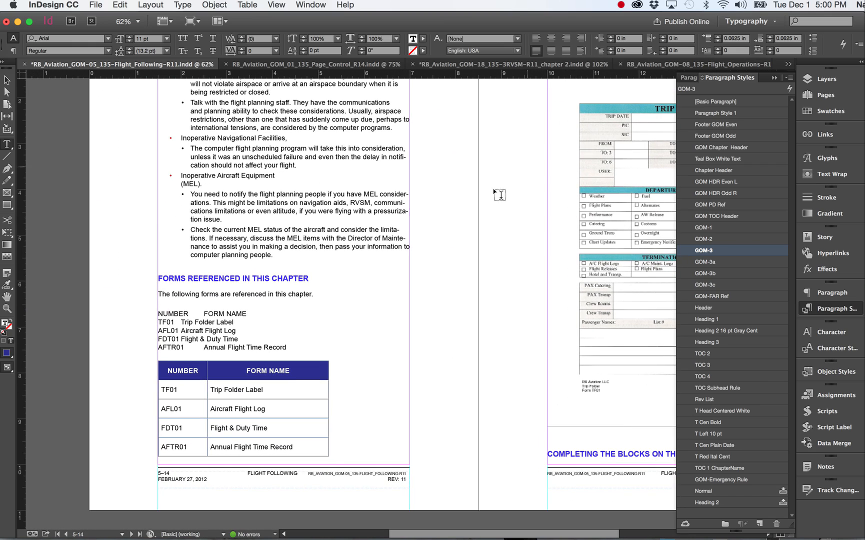
scroll(436, 302, down, 10)
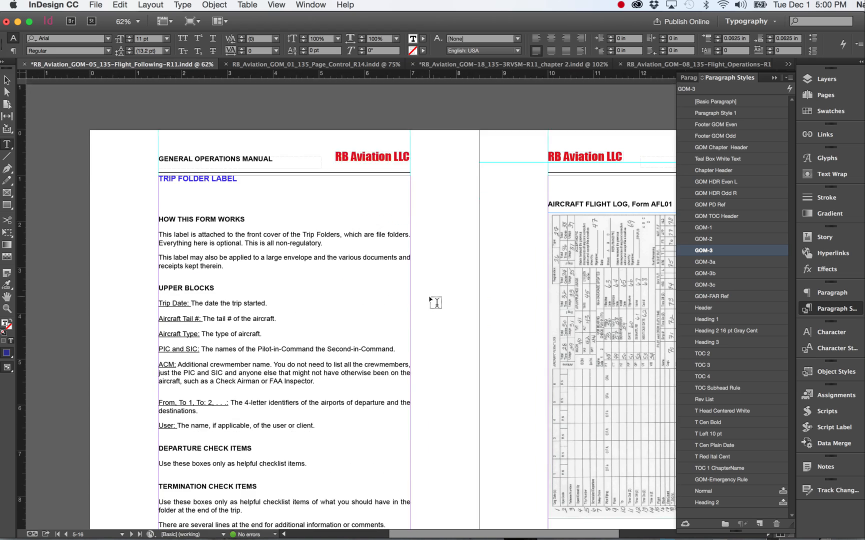
scroll(436, 302, down, 2)
scroll(436, 302, up, 1)
scroll(436, 302, left, 3)
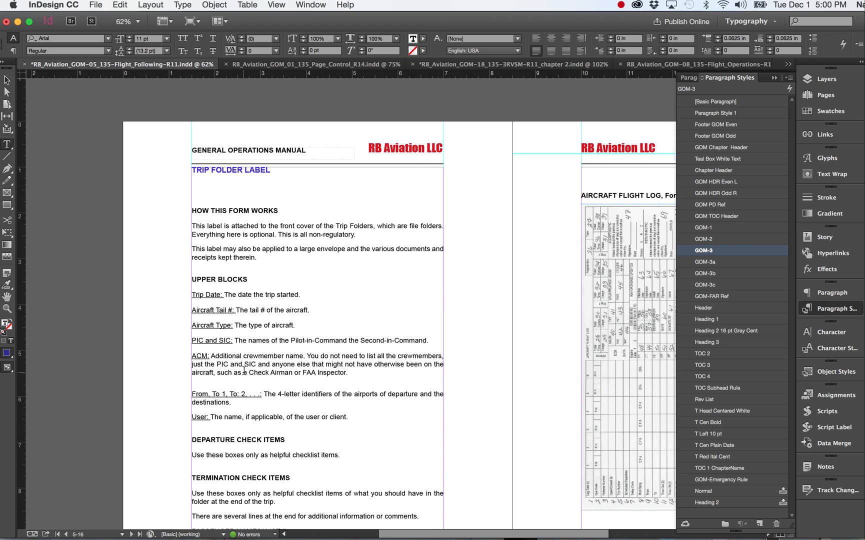
scroll(244, 371, down, 4)
scroll(244, 371, right, 4)
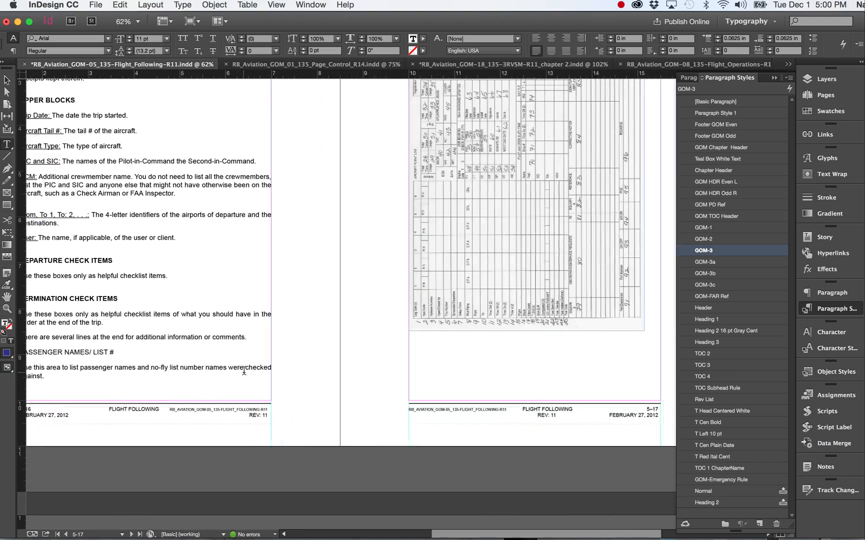
Step: Look through the chapter's remaining form pages, from the Challenger 604 WizWheel diagram and specification sheet to Flight and Duty Time Form FDT01
scroll(244, 371, up, 3)
scroll(244, 371, down, 10)
scroll(244, 371, right, 2)
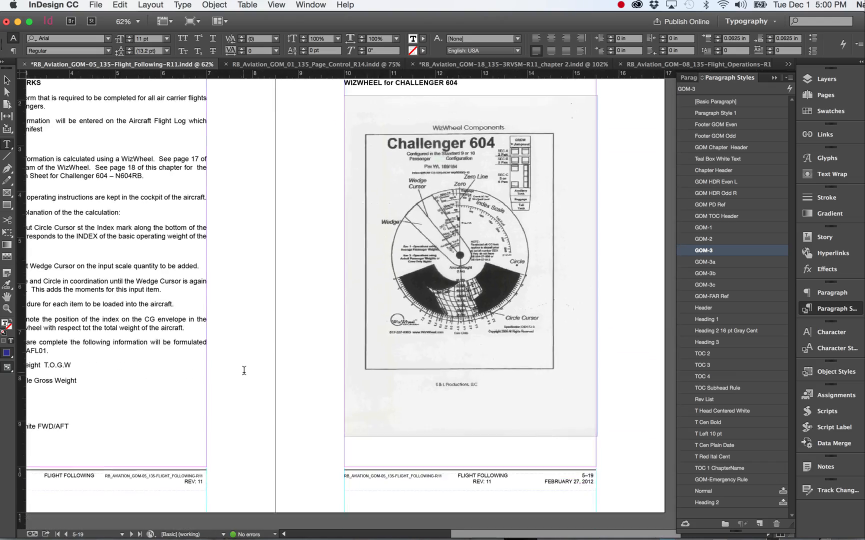
scroll(244, 370, down, 11)
scroll(244, 370, left, 6)
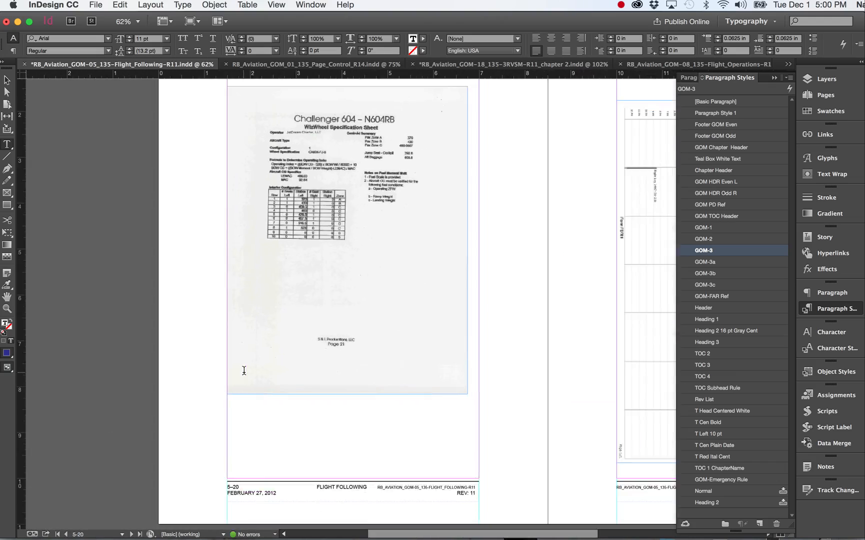
scroll(244, 370, down, 10)
scroll(244, 371, right, 1)
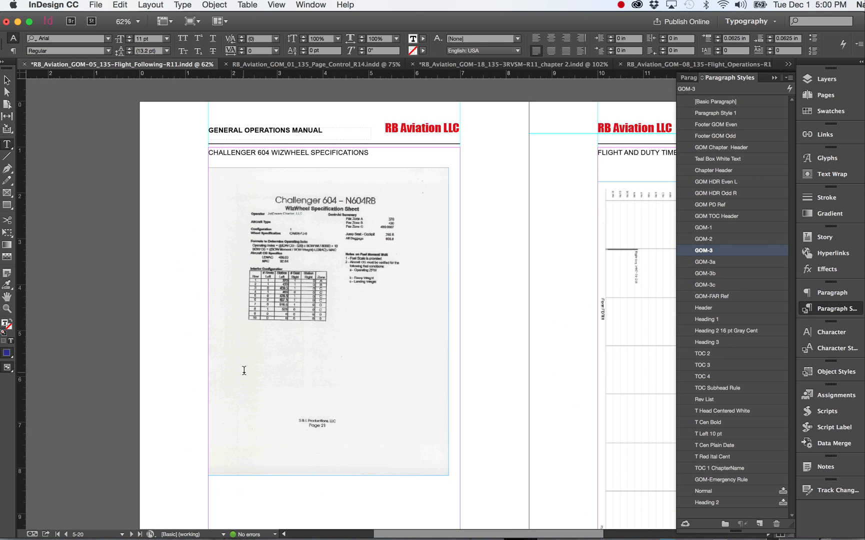
scroll(349, 329, right, 5)
scroll(348, 329, down, 2)
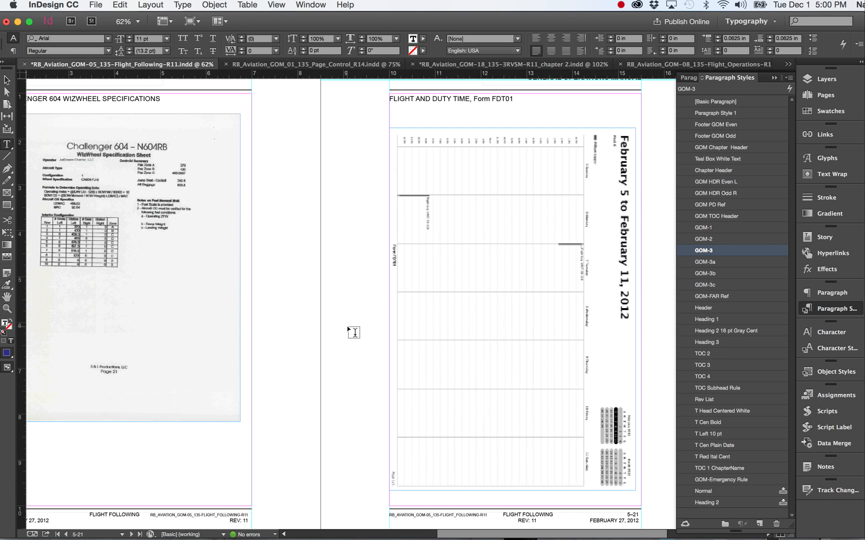
scroll(353, 332, down, 3)
scroll(354, 332, up, 3)
scroll(353, 332, left, 1)
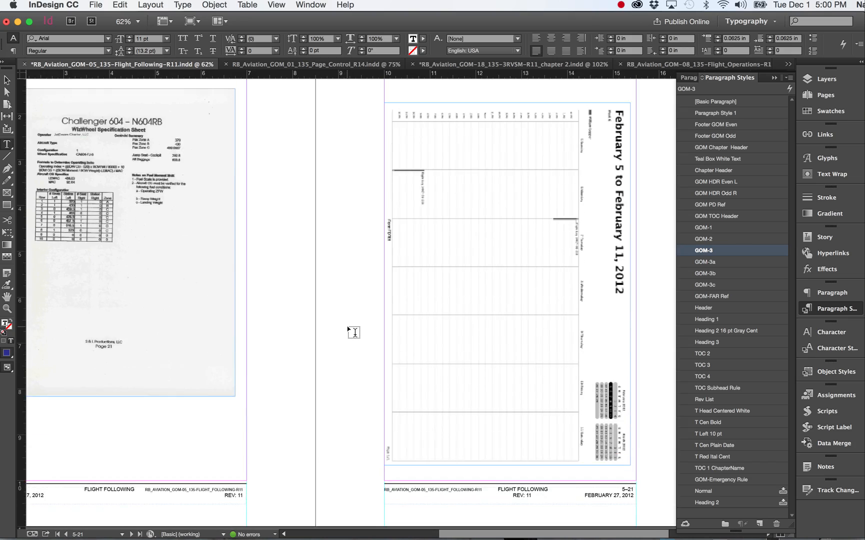